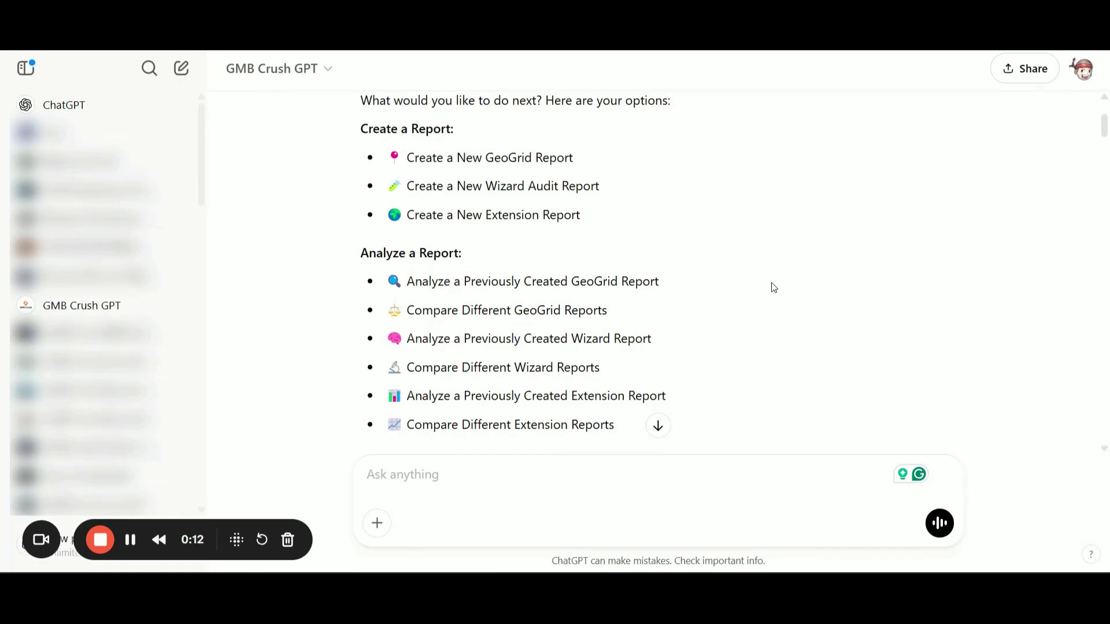
scroll(774, 287, "down", 1)
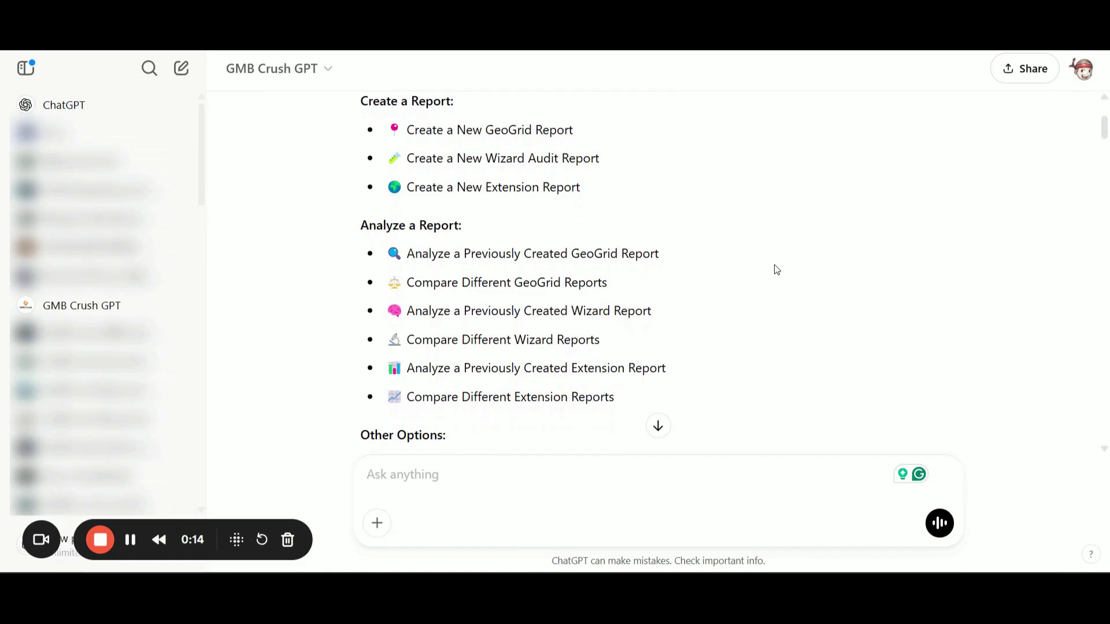
scroll(777, 269, "down", 4)
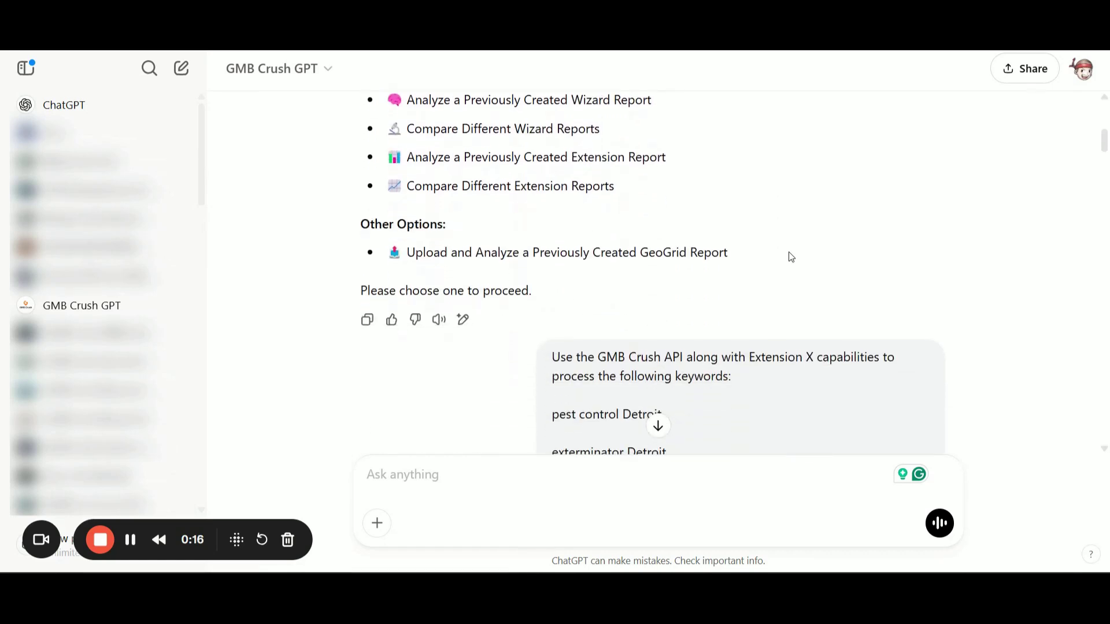
scroll(538, 301, "down", 2)
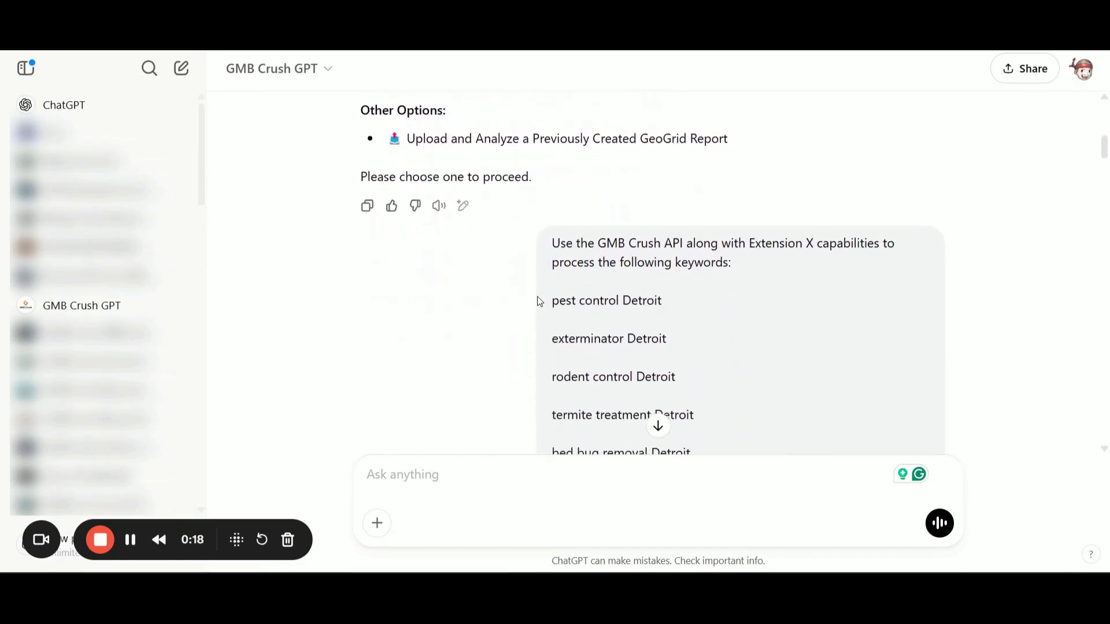
scroll(538, 301, "down", 1)
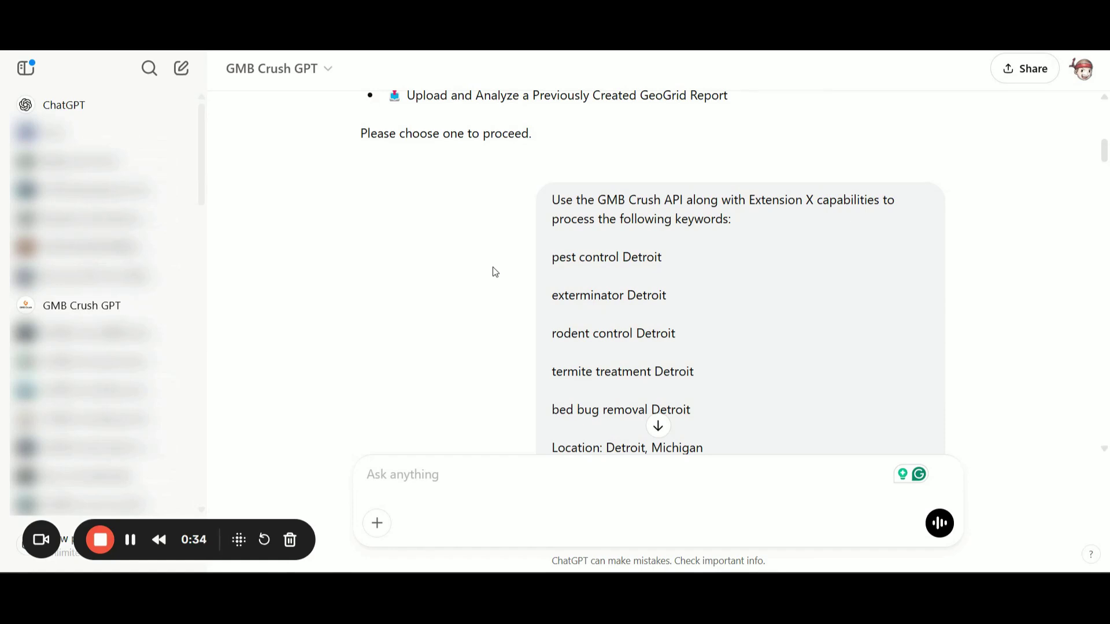
scroll(495, 272, "down", 1)
scroll(463, 286, "up", 1)
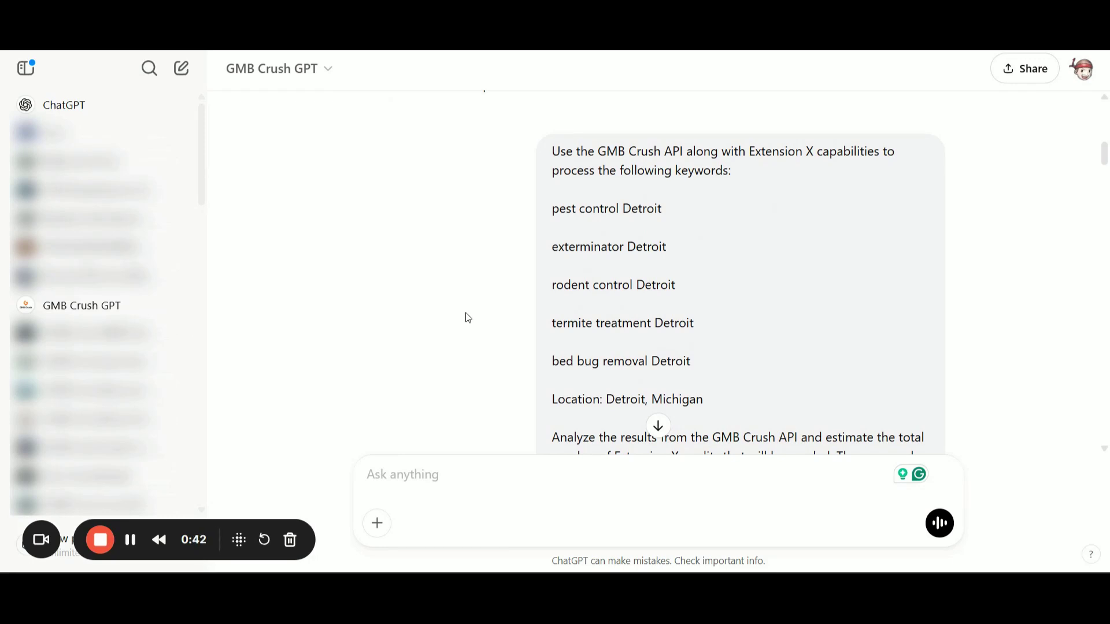
scroll(469, 318, "down", 1)
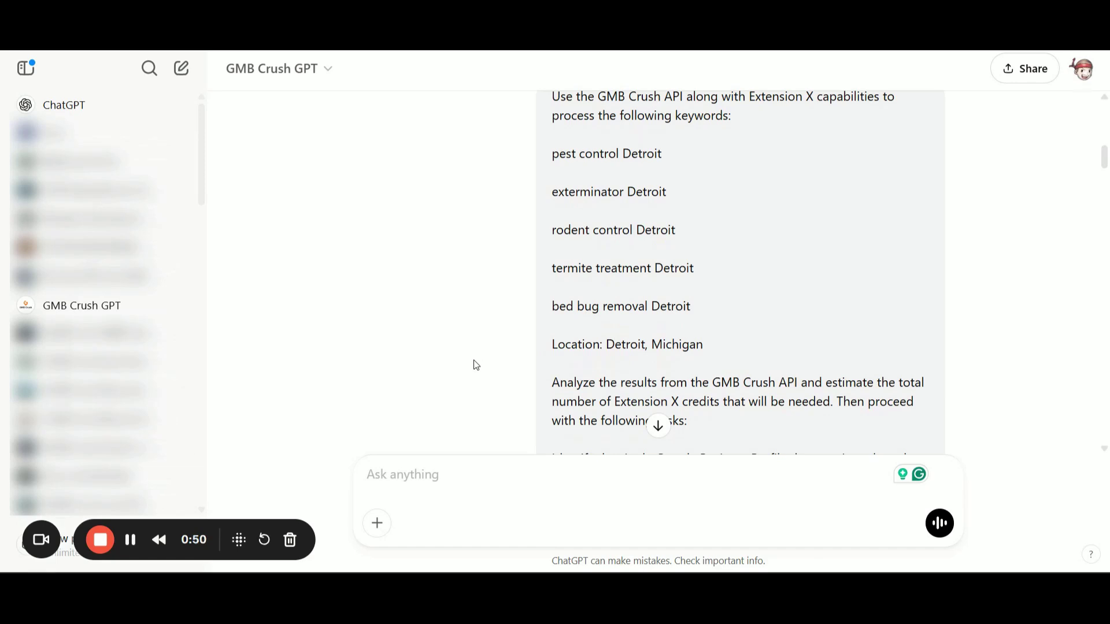
scroll(476, 365, "down", 1)
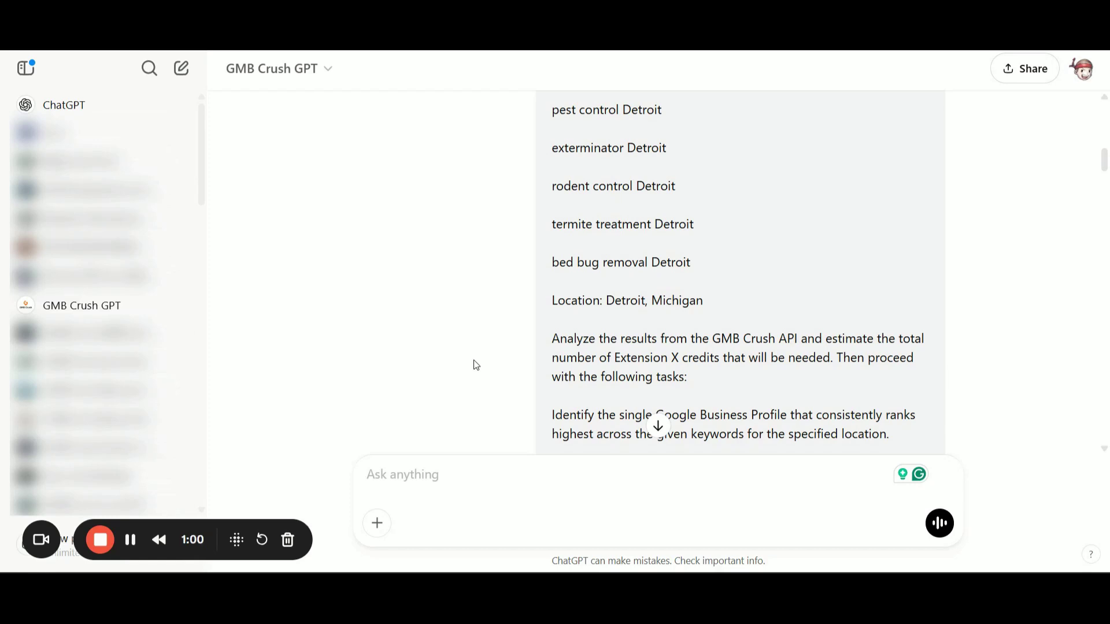
scroll(476, 364, "down", 3)
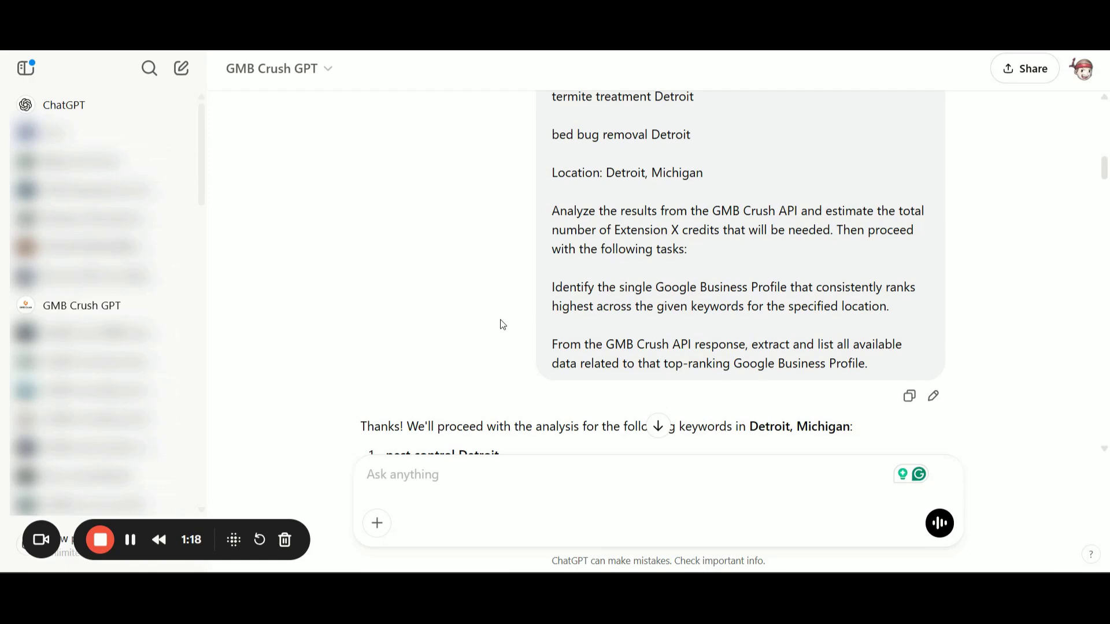
scroll(503, 325, "down", 4)
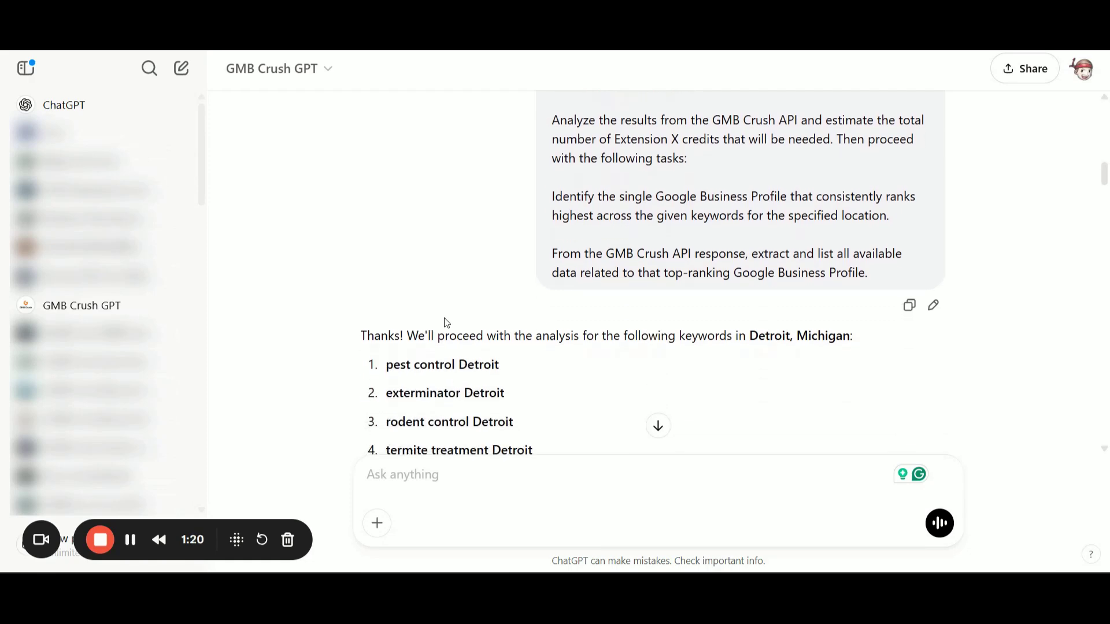
scroll(328, 346, "down", 2)
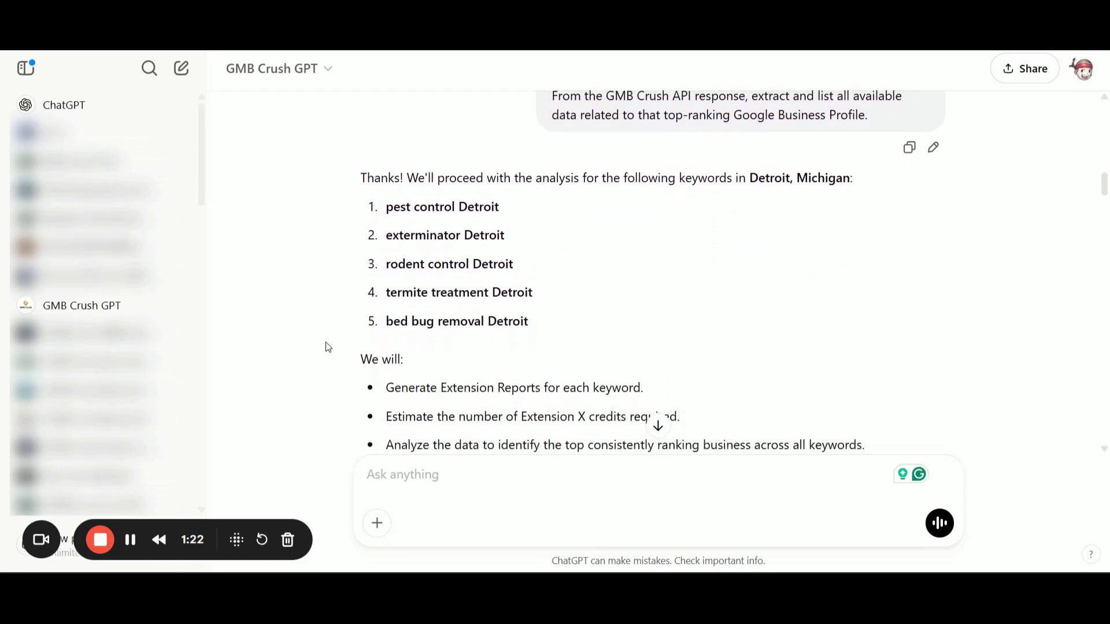
scroll(325, 346, "up", 1)
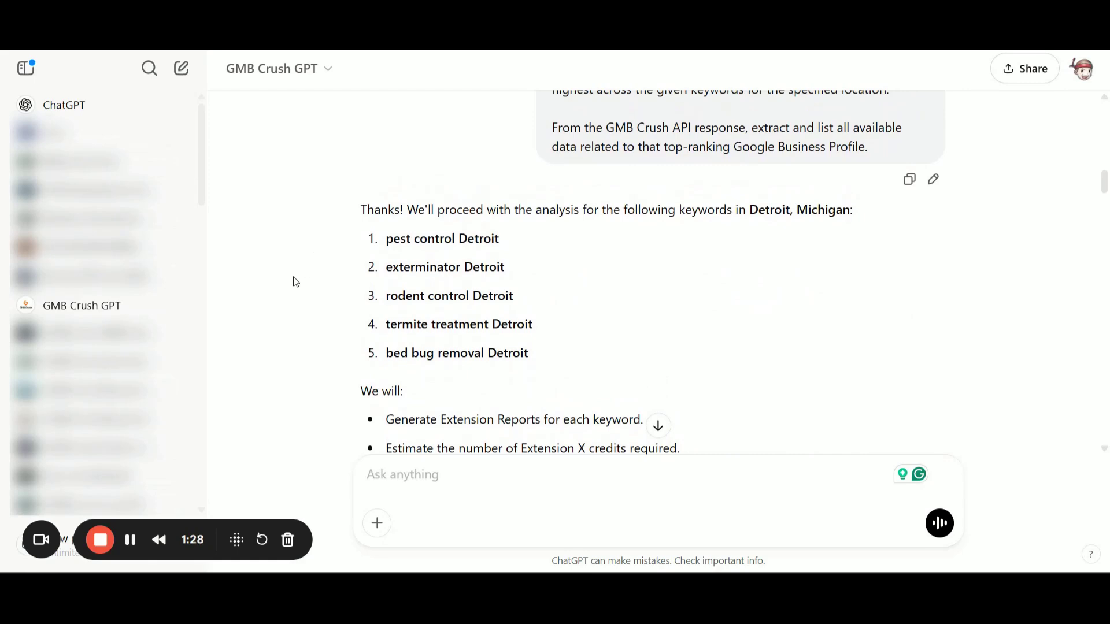
scroll(295, 282, "down", 2)
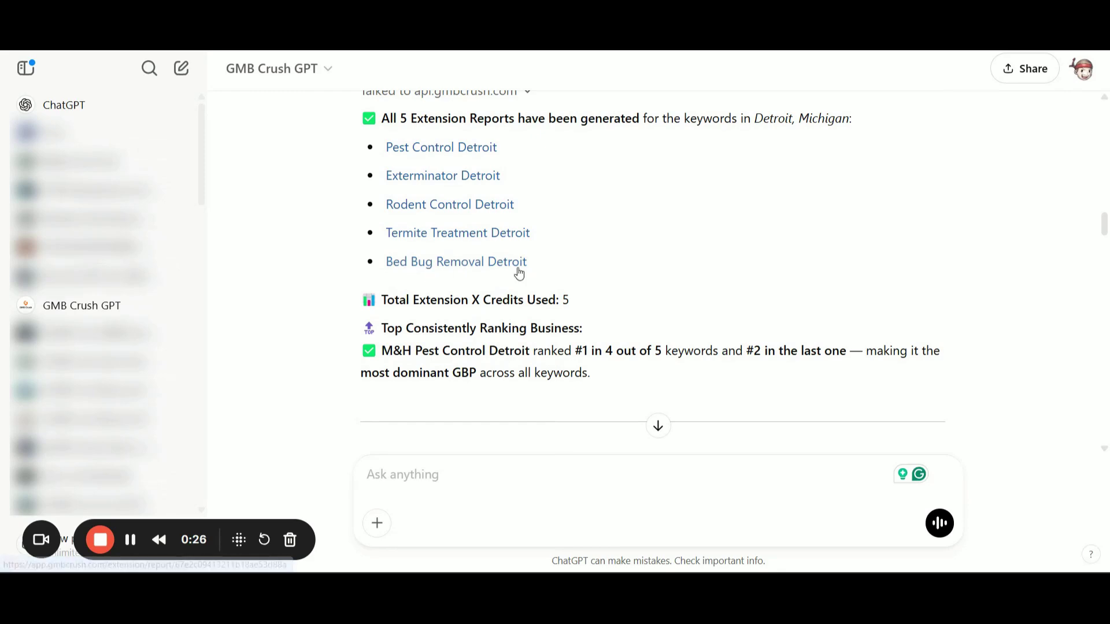
scroll(694, 276, "down", 1)
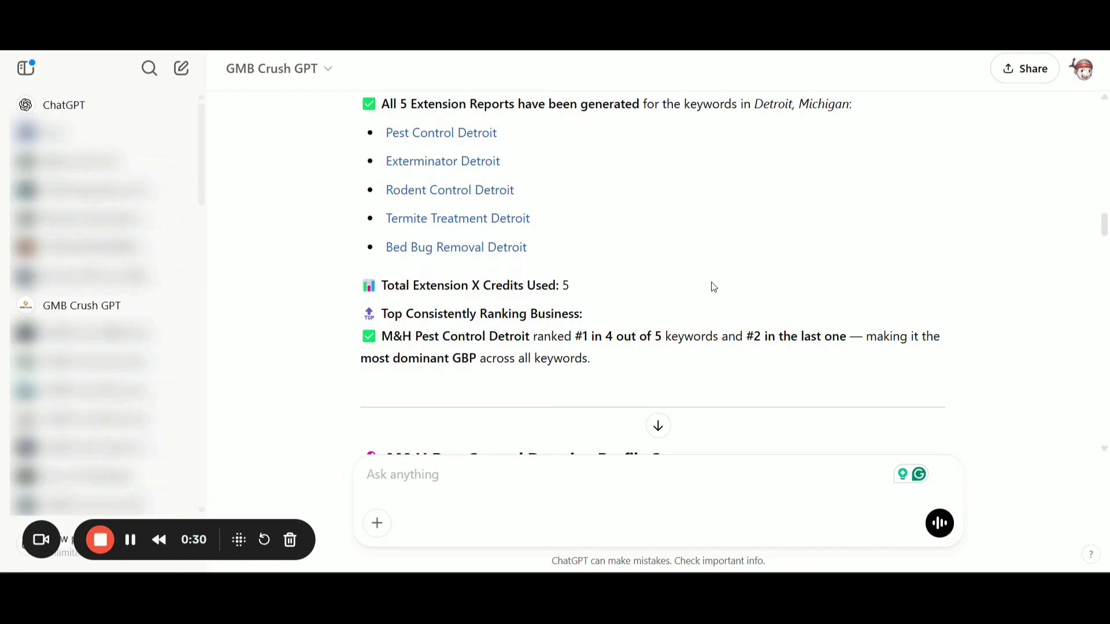
scroll(769, 277, "down", 3)
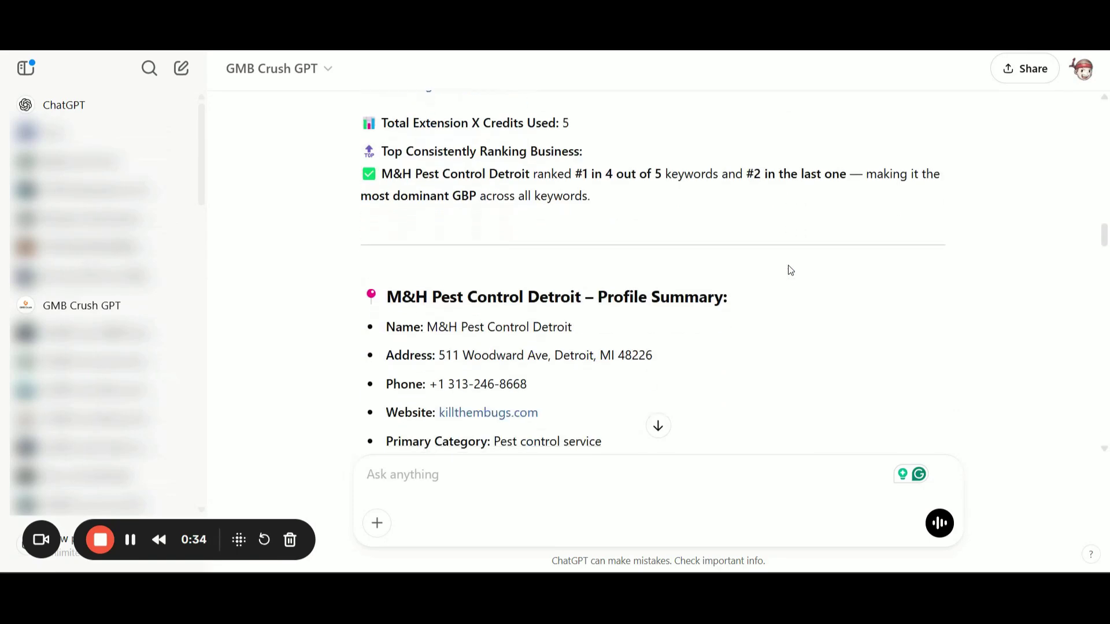
scroll(790, 270, "down", 1)
scroll(868, 247, "down", 1)
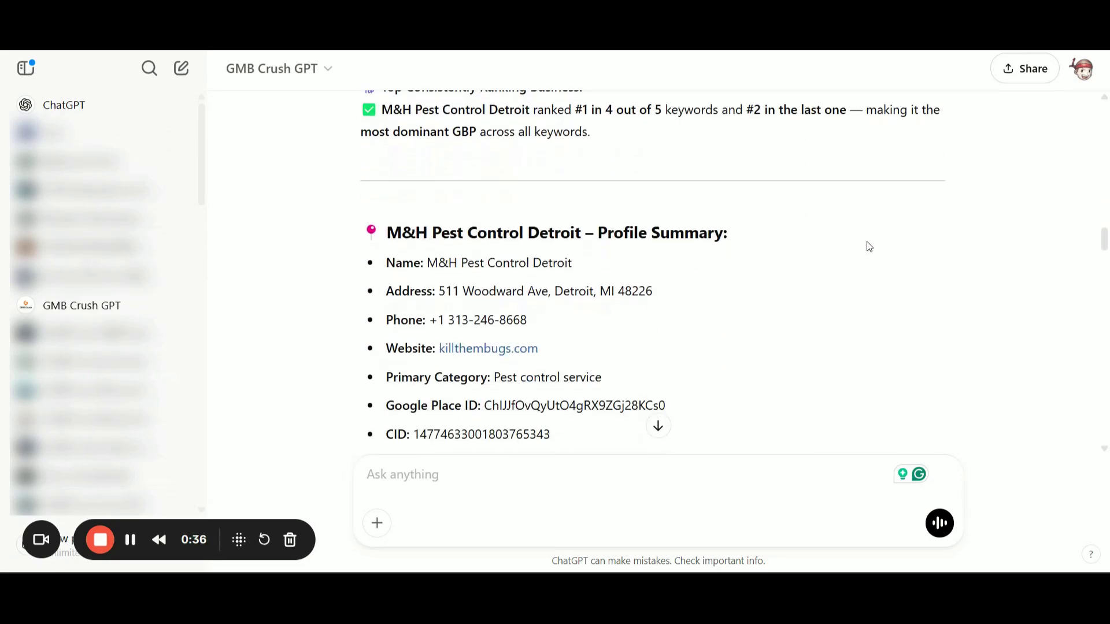
scroll(869, 247, "down", 2)
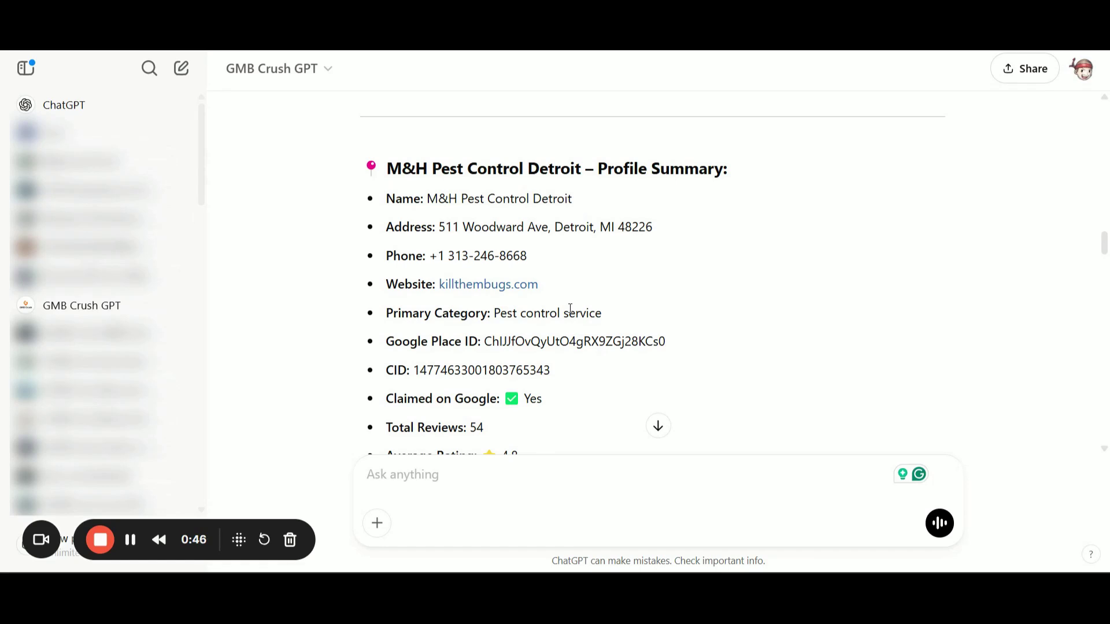
scroll(631, 253, "down", 3)
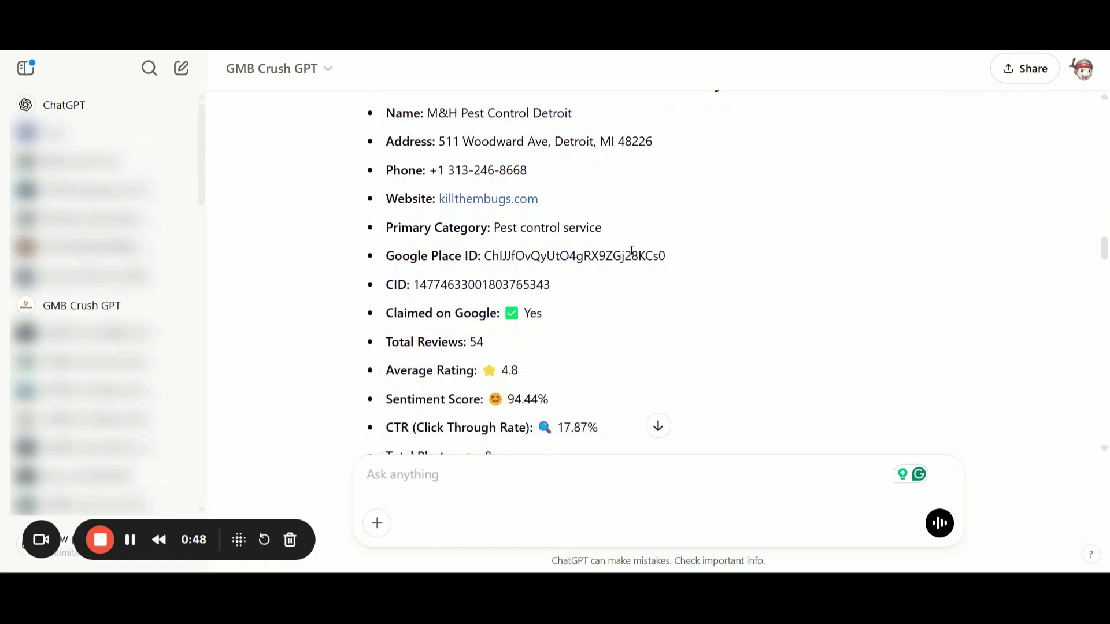
scroll(631, 252, "down", 1)
scroll(619, 264, "down", 1)
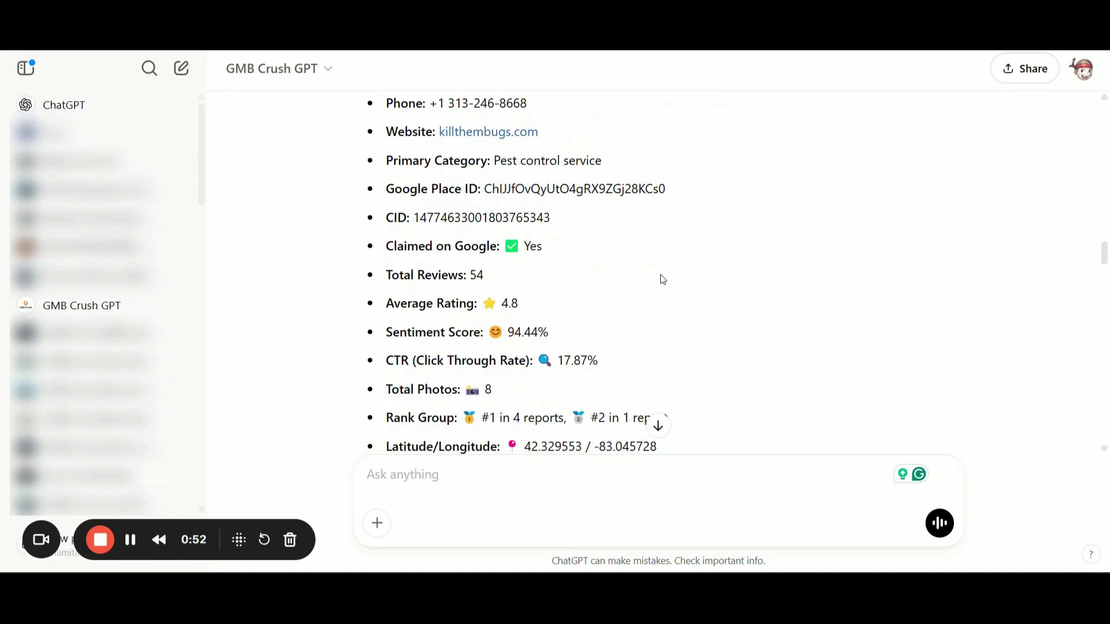
scroll(669, 297, "down", 2)
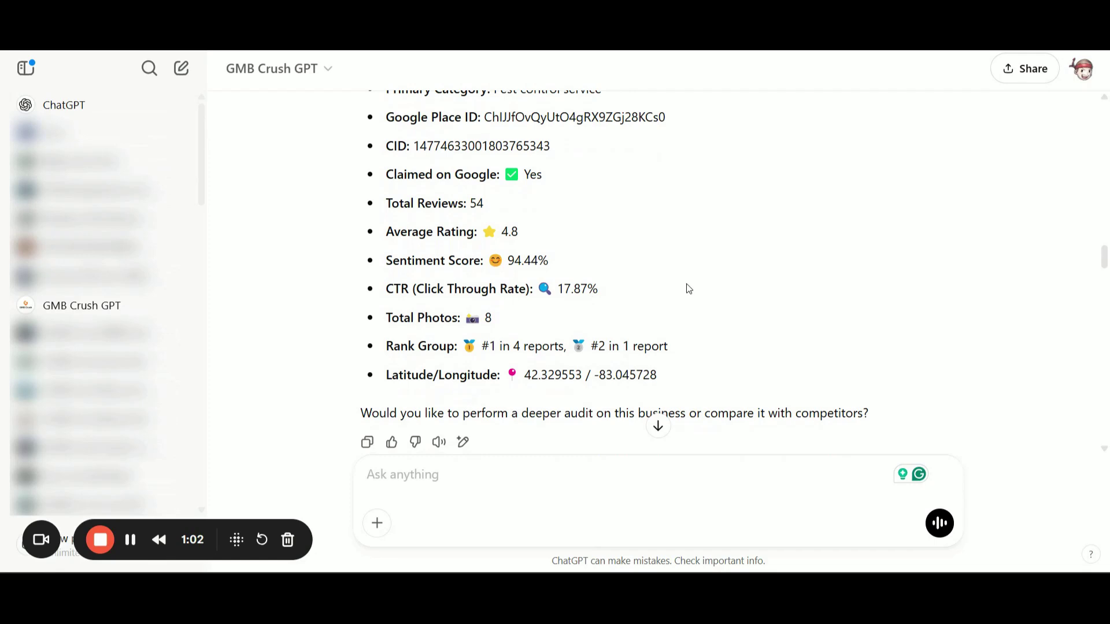
key("ctrl+v")
key("Return")
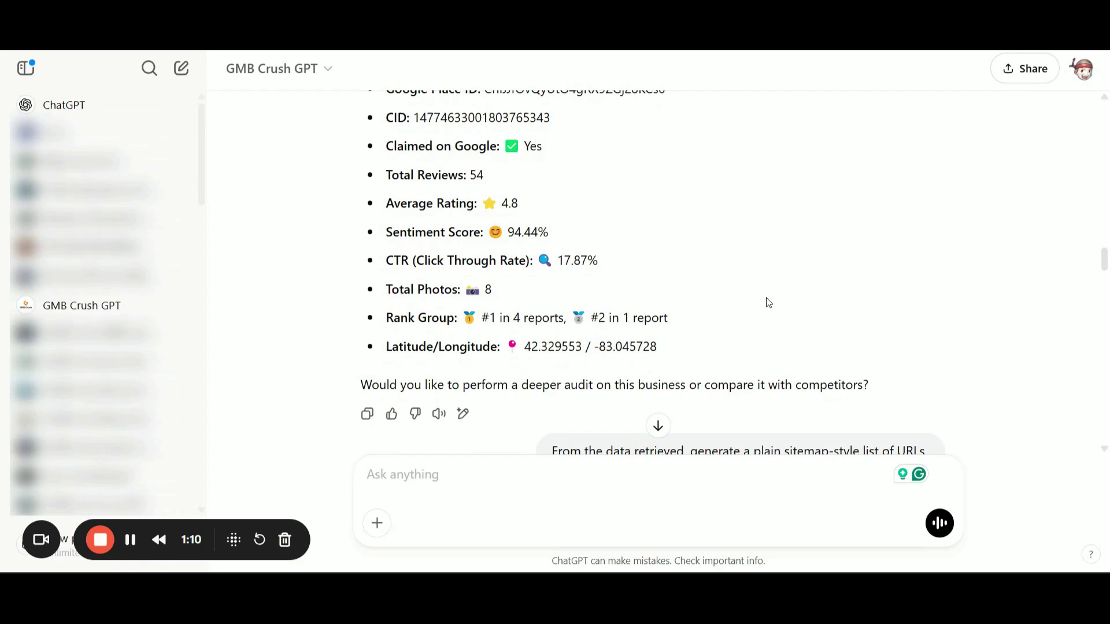
scroll(768, 303, "up", 5)
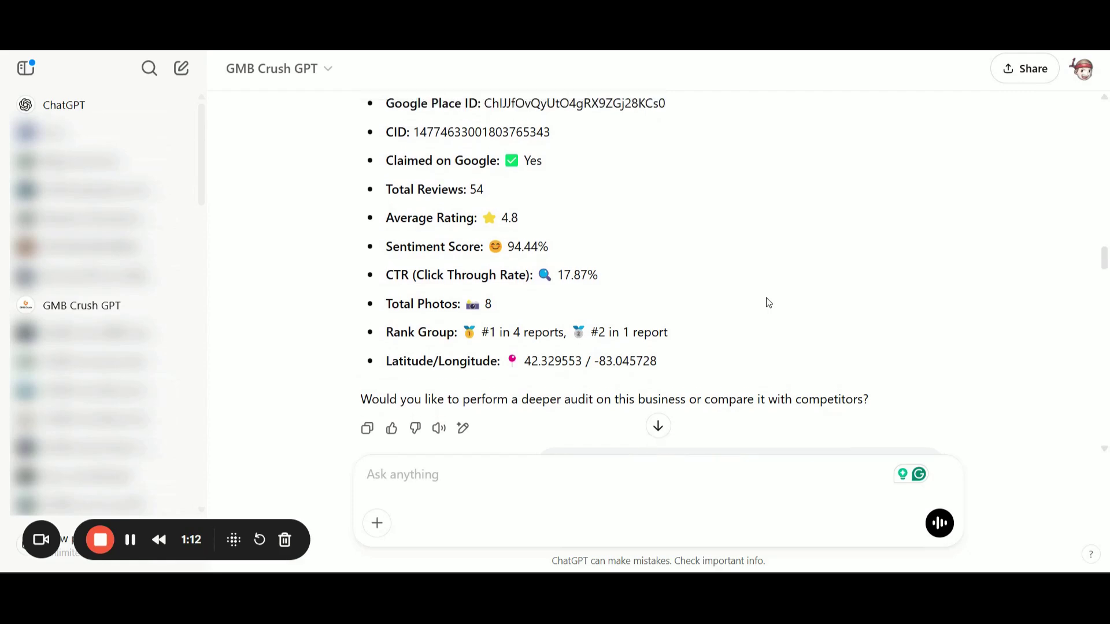
scroll(768, 302, "up", 5)
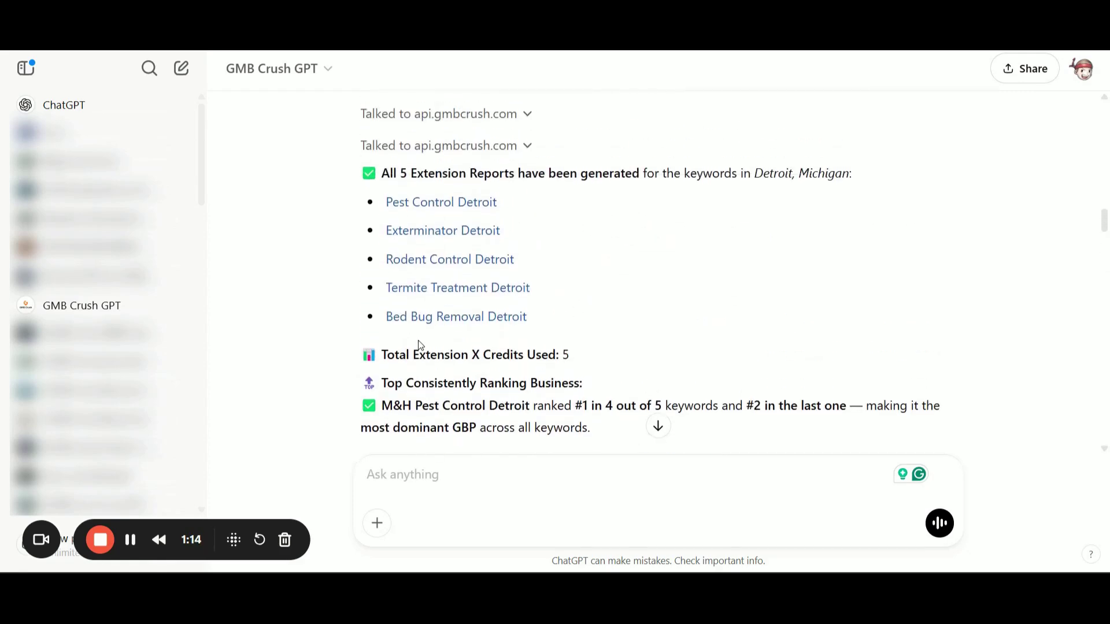
scroll(607, 322, "down", 3)
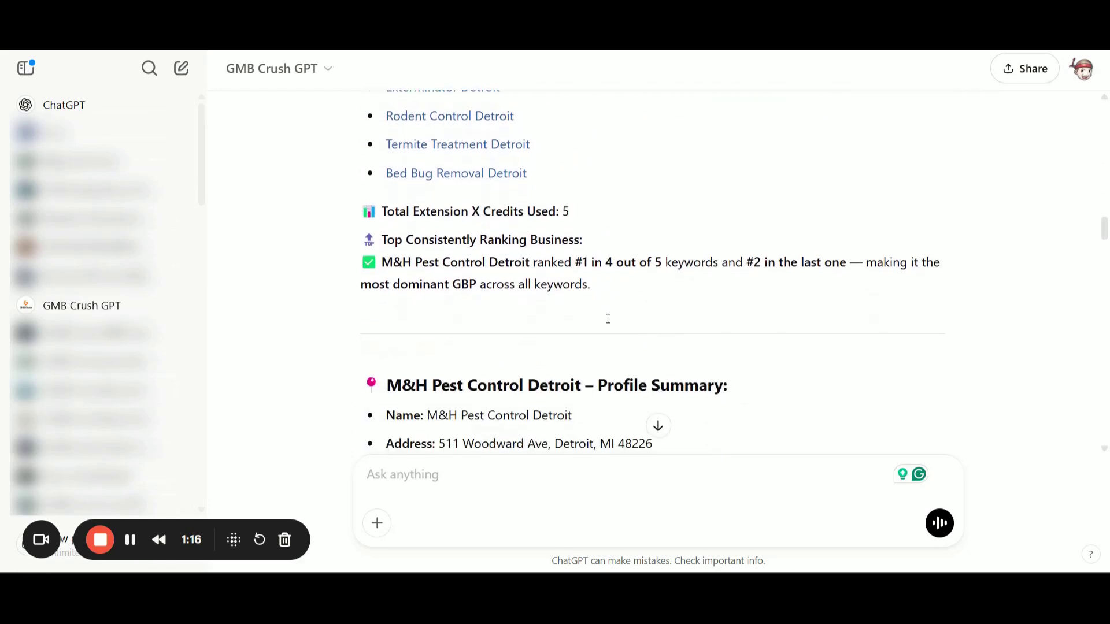
scroll(607, 322, "down", 1)
scroll(664, 320, "down", 2)
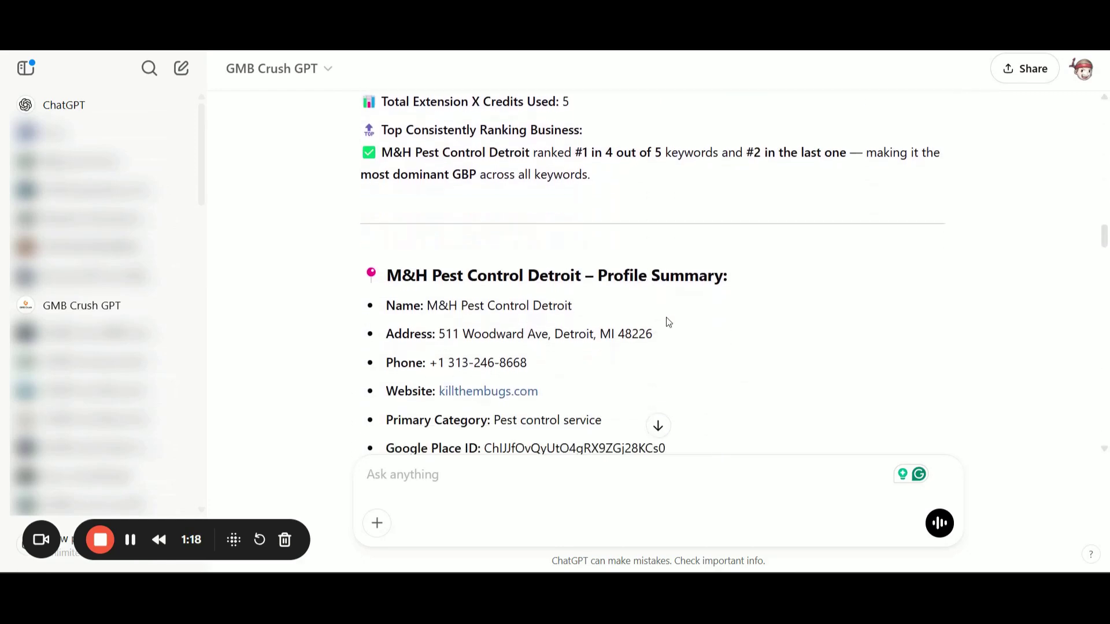
scroll(669, 322, "down", 3)
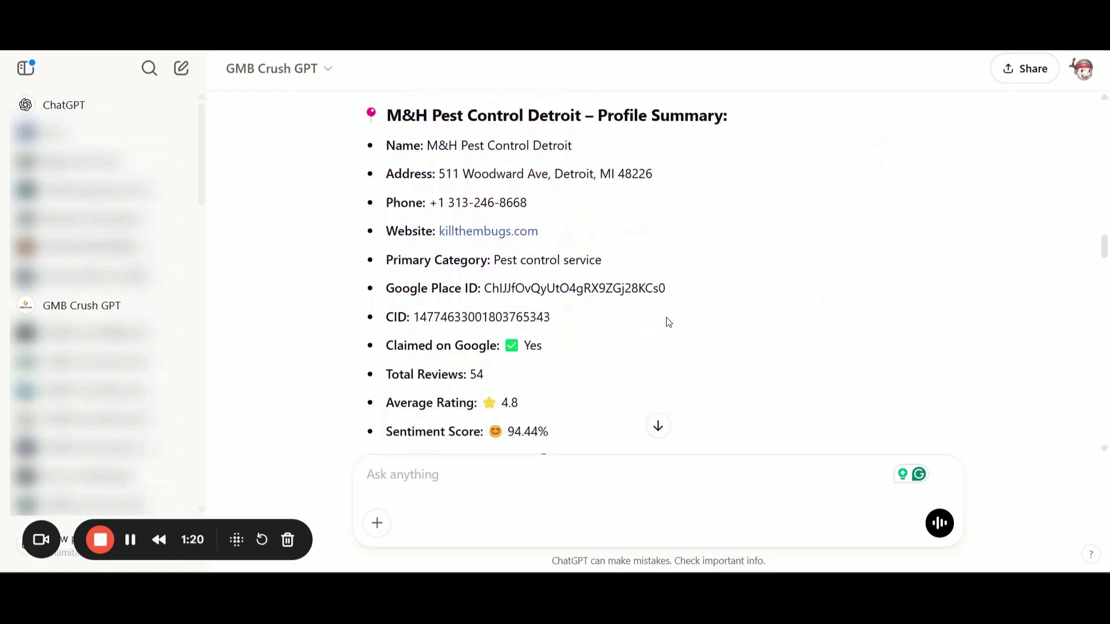
scroll(669, 322, "down", 5)
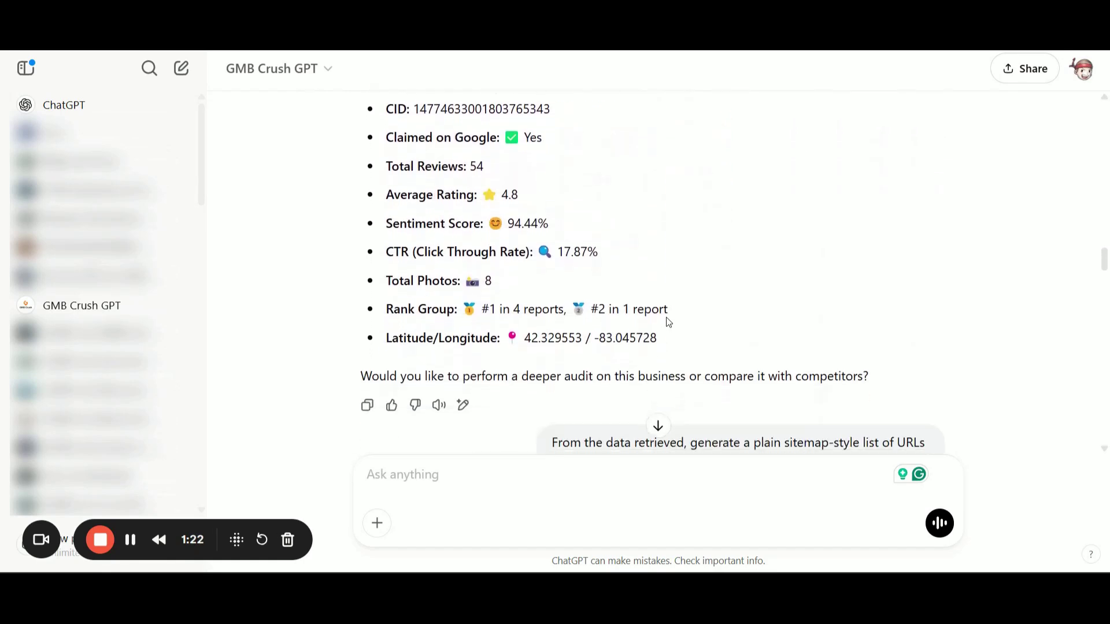
scroll(669, 322, "down", 2)
scroll(499, 355, "down", 2)
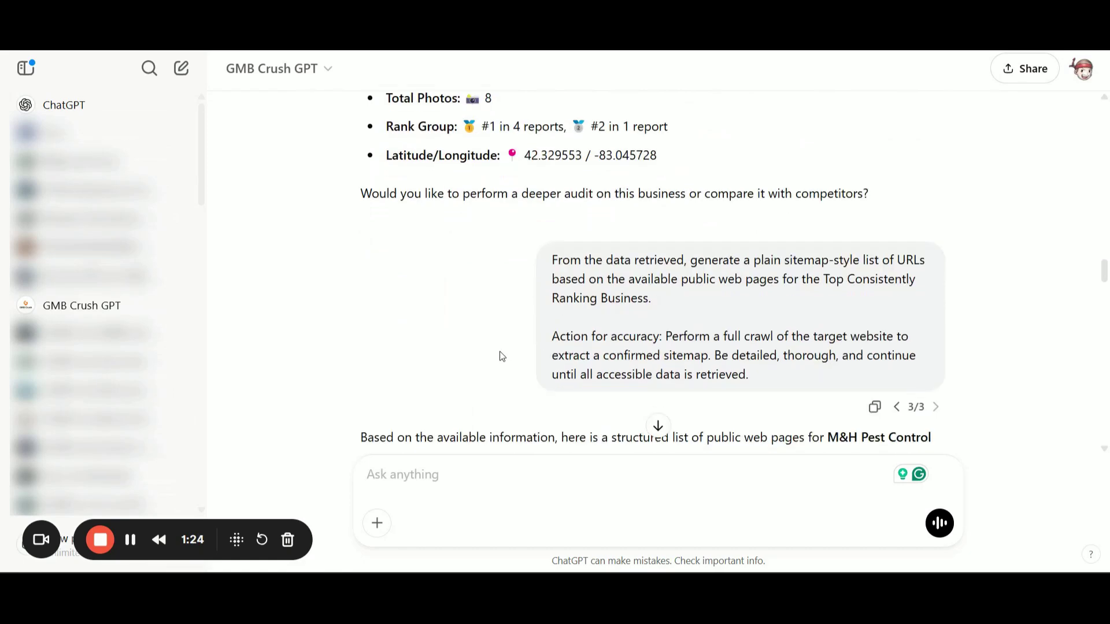
scroll(502, 356, "up", 1)
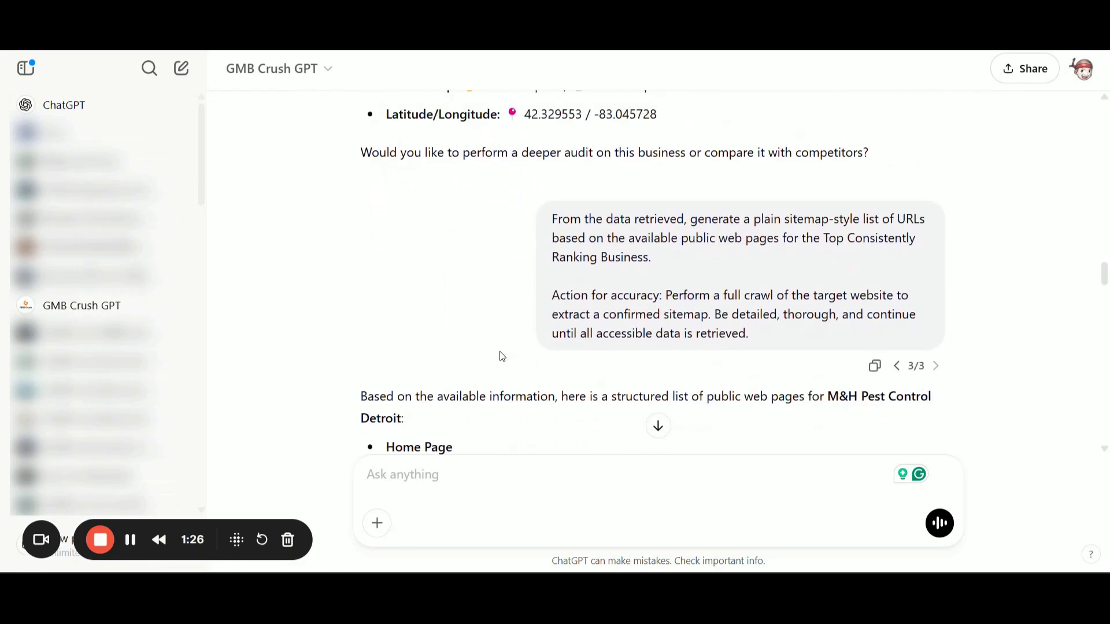
scroll(501, 355, "up", 2)
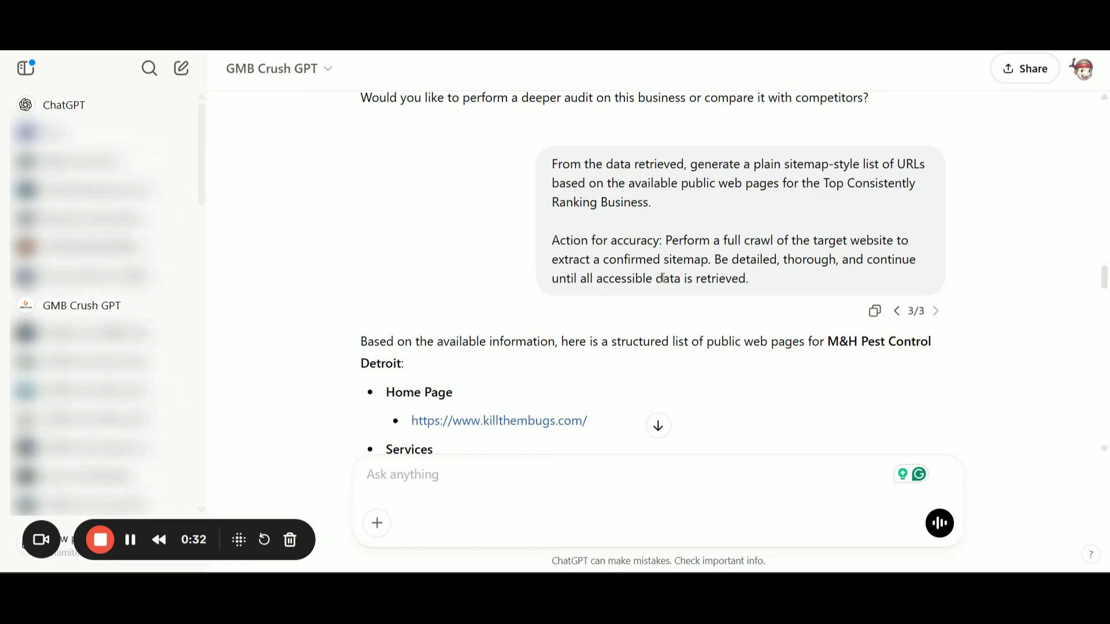
scroll(662, 279, "down", 4)
scroll(663, 282, "down", 2)
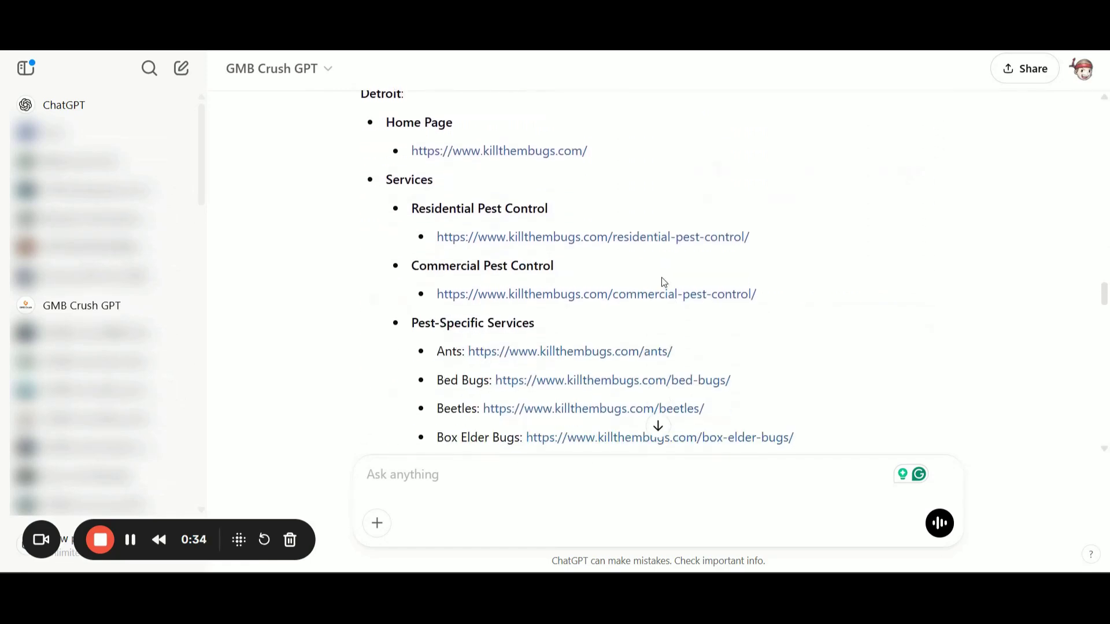
scroll(664, 282, "up", 1)
scroll(663, 281, "up", 1)
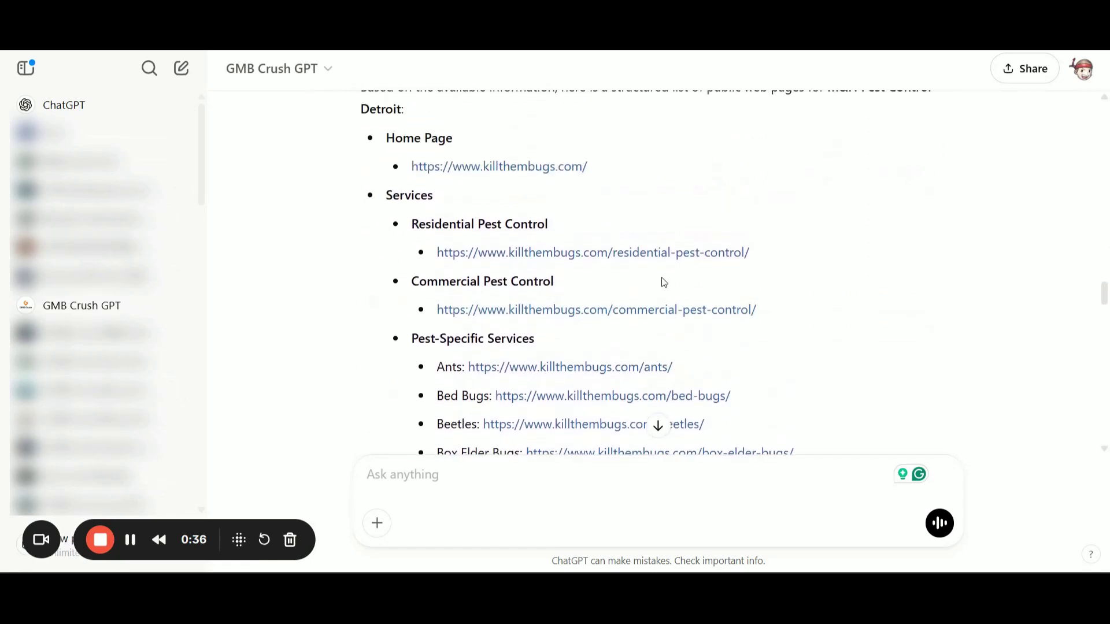
scroll(850, 223, "down", 1)
scroll(854, 223, "up", 2)
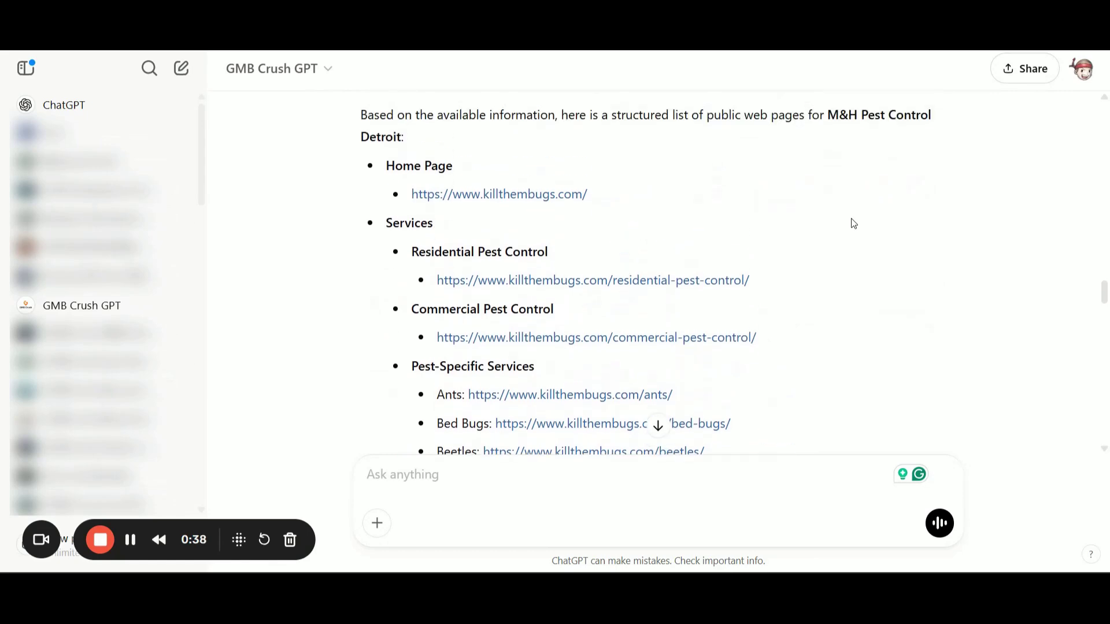
scroll(849, 224, "down", 4)
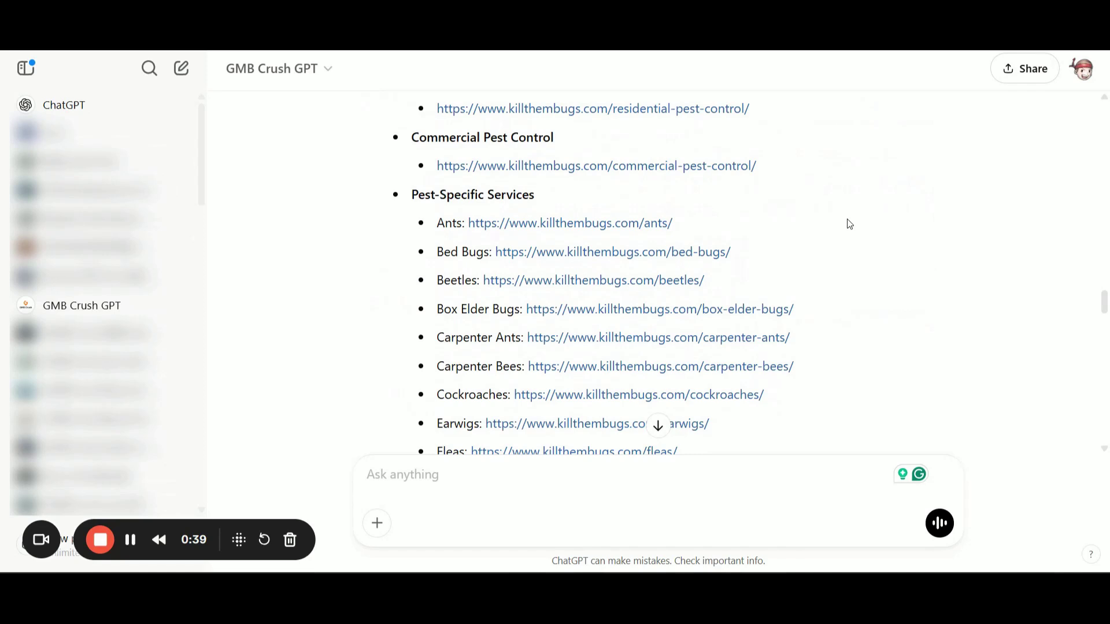
scroll(848, 225, "down", 6)
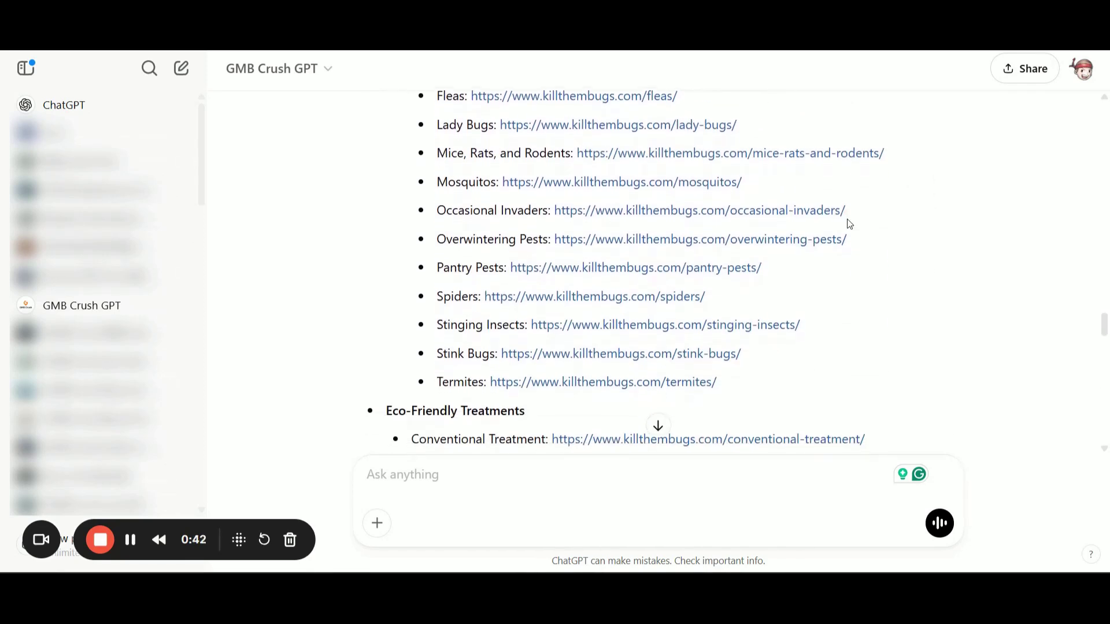
scroll(849, 224, "down", 4)
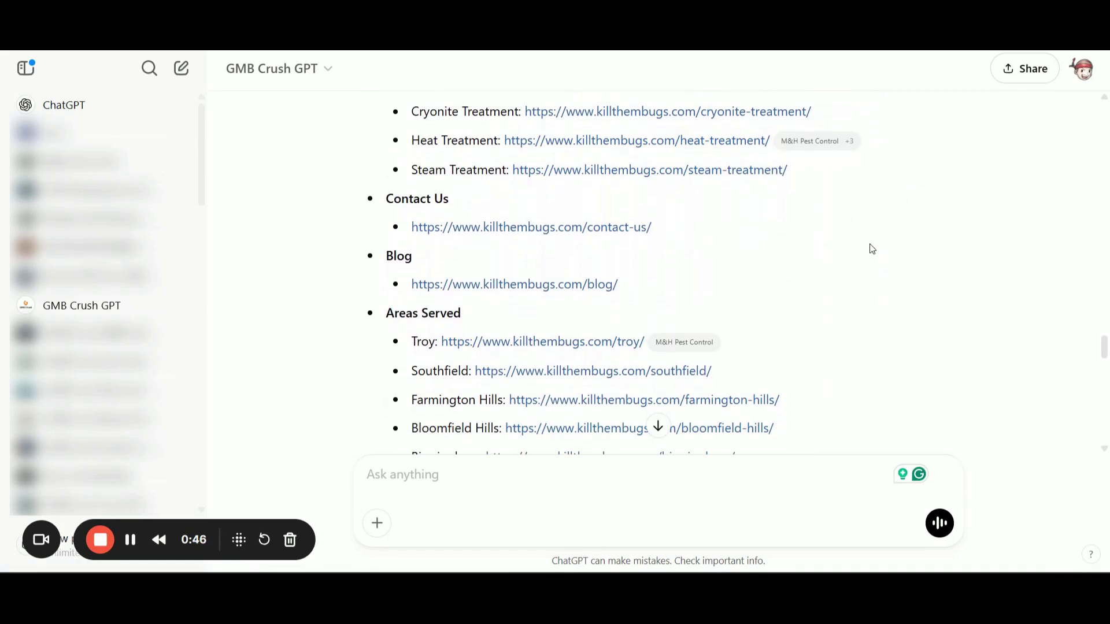
scroll(871, 250, "down", 2)
scroll(871, 249, "down", 1)
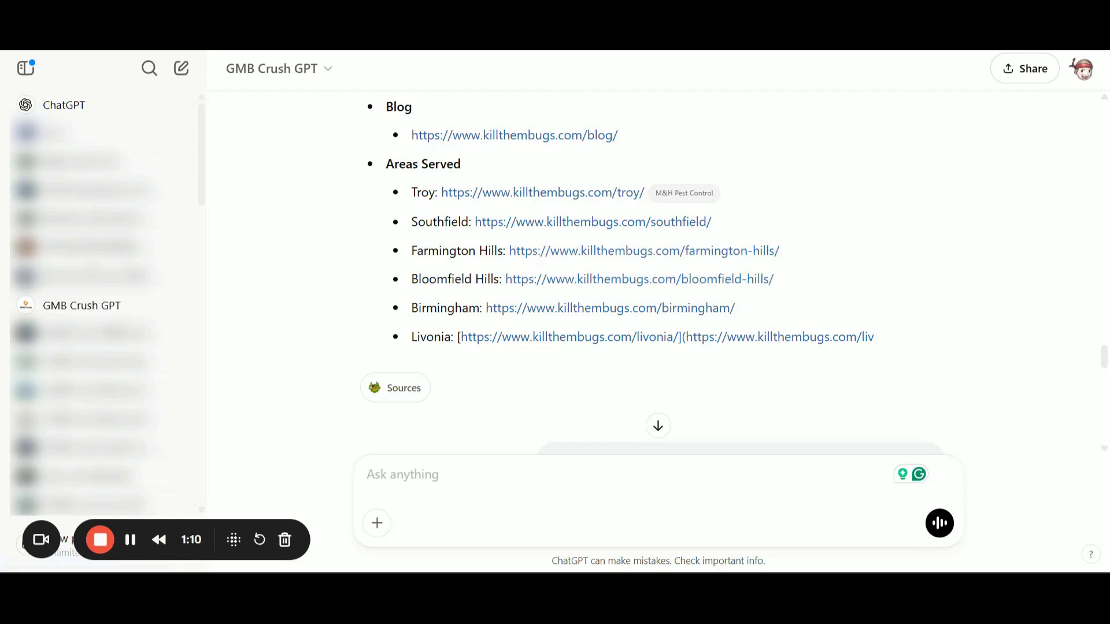
Step: Return to the 'pest control detroit' Google results and scroll to the Businesses map pack
key("alt+Tab")
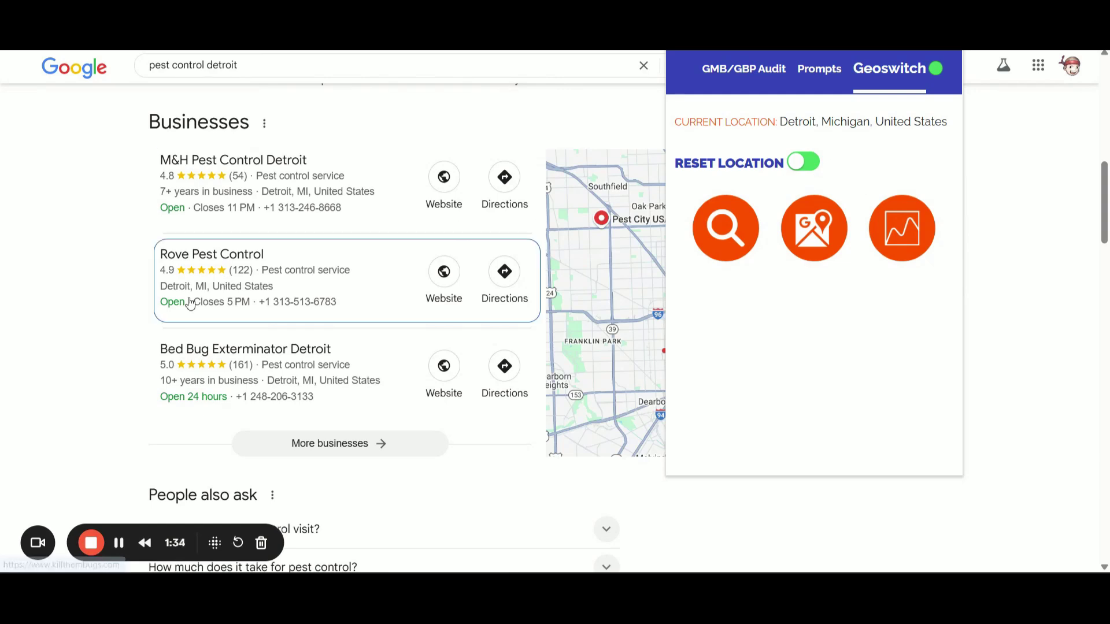
scroll(105, 300, "up", 1)
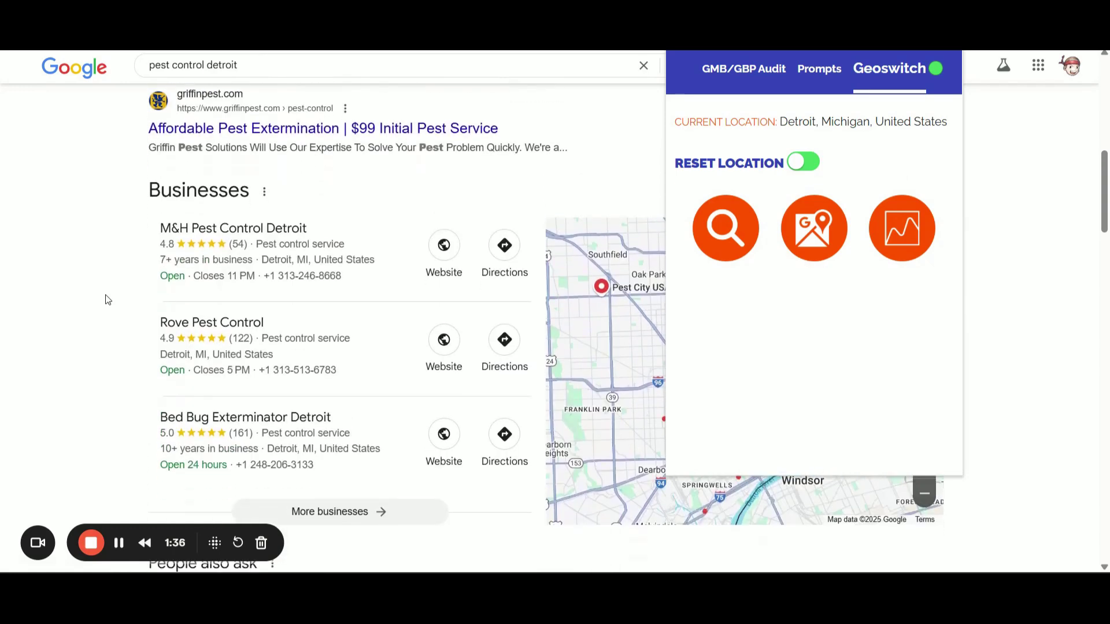
scroll(106, 300, "down", 3)
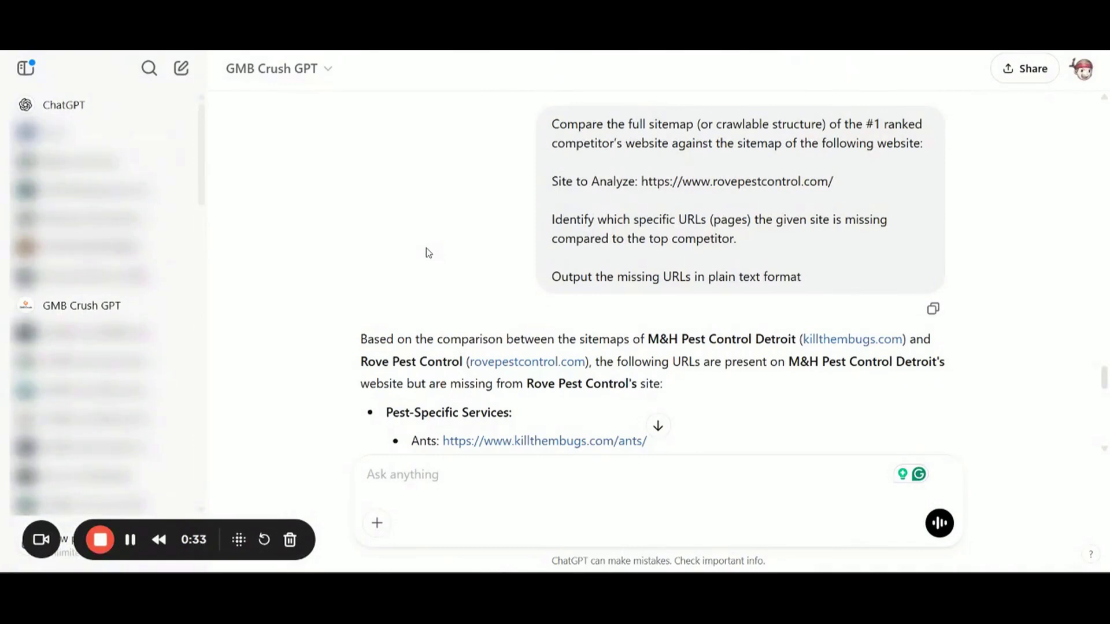
scroll(427, 303, "down", 3)
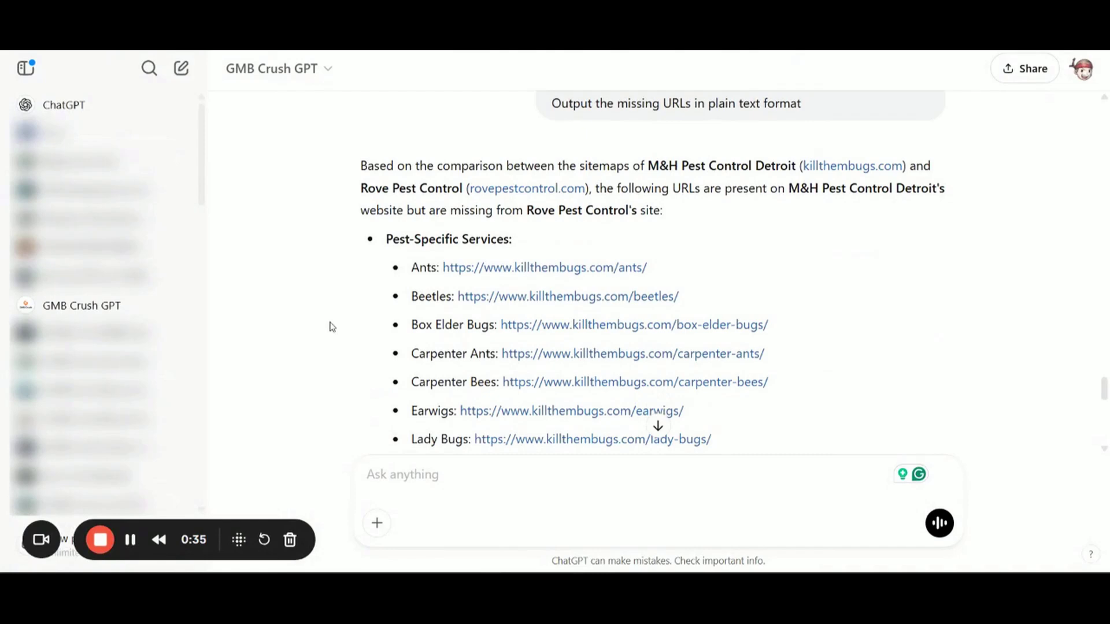
scroll(332, 327, "down", 3)
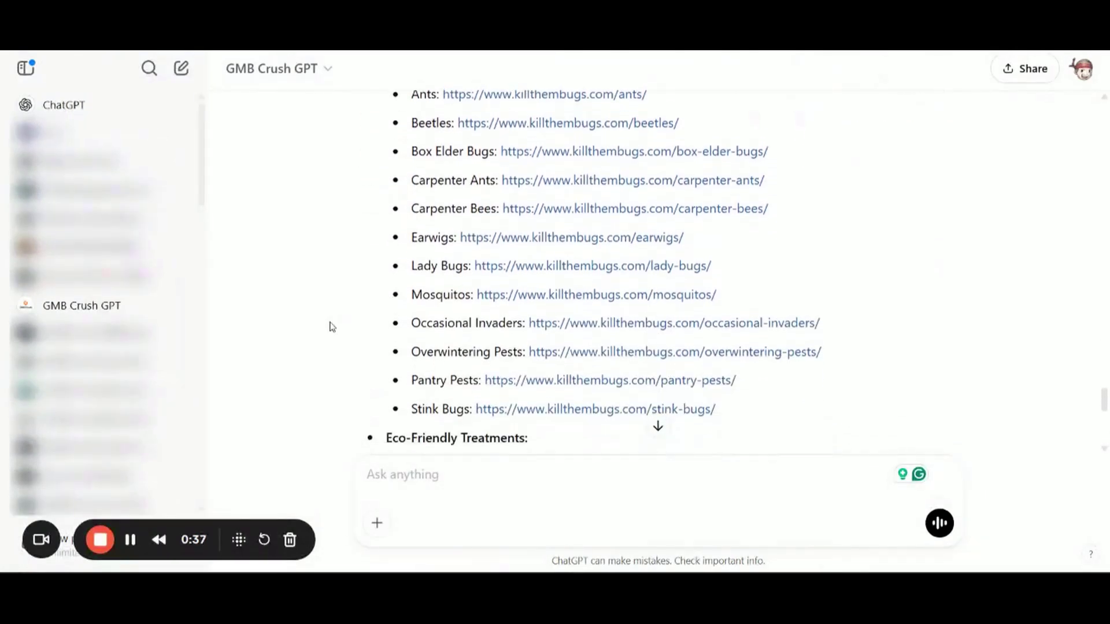
scroll(332, 328, "down", 2)
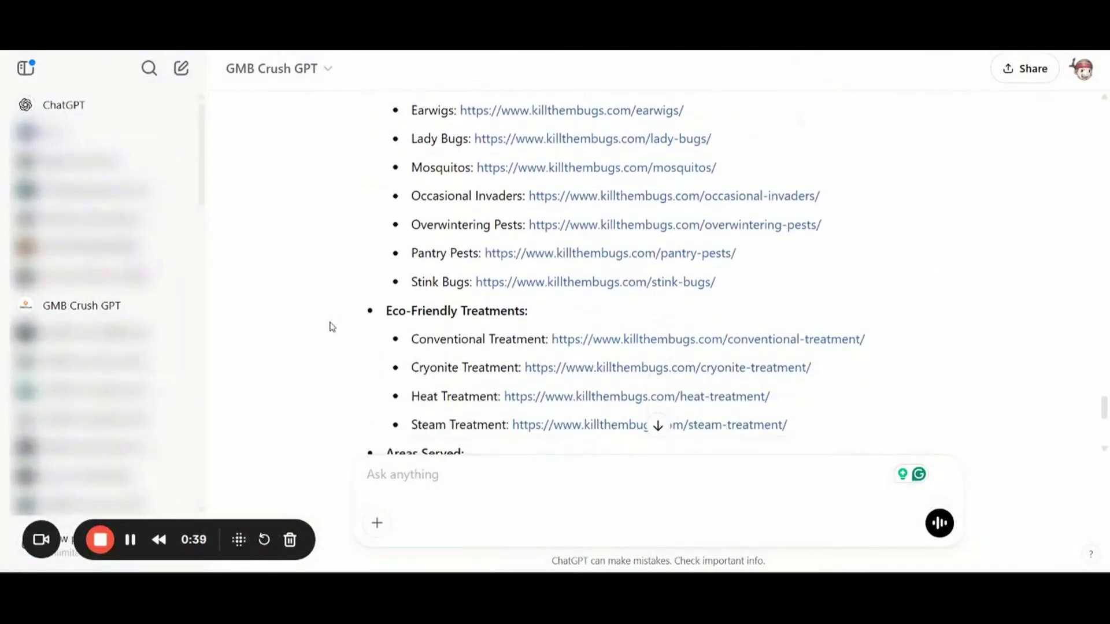
scroll(332, 328, "down", 4)
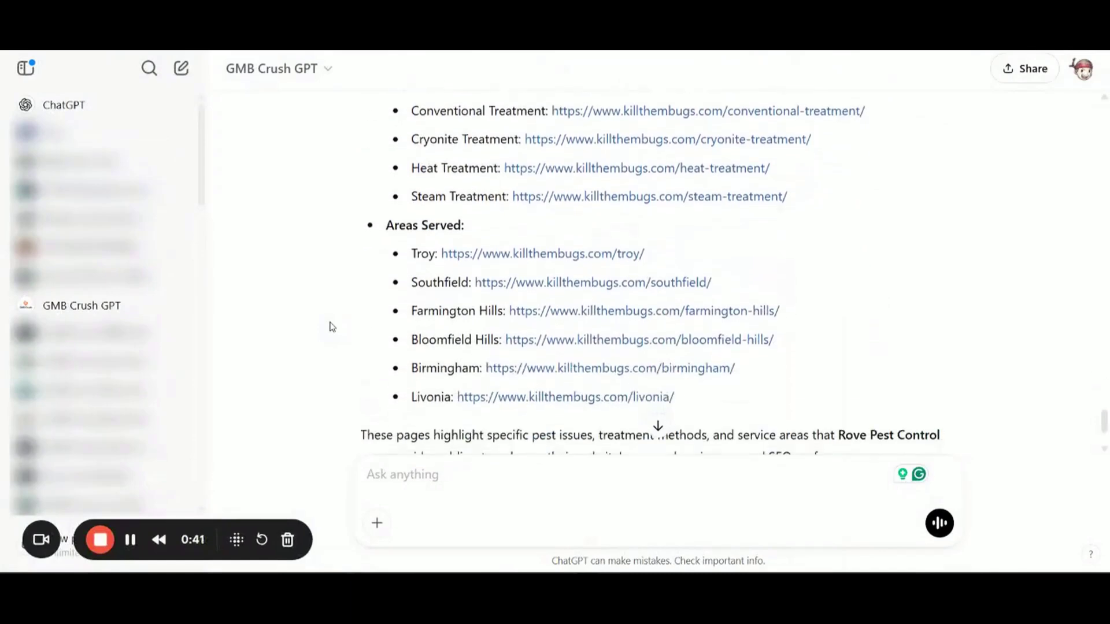
scroll(332, 327, "down", 2)
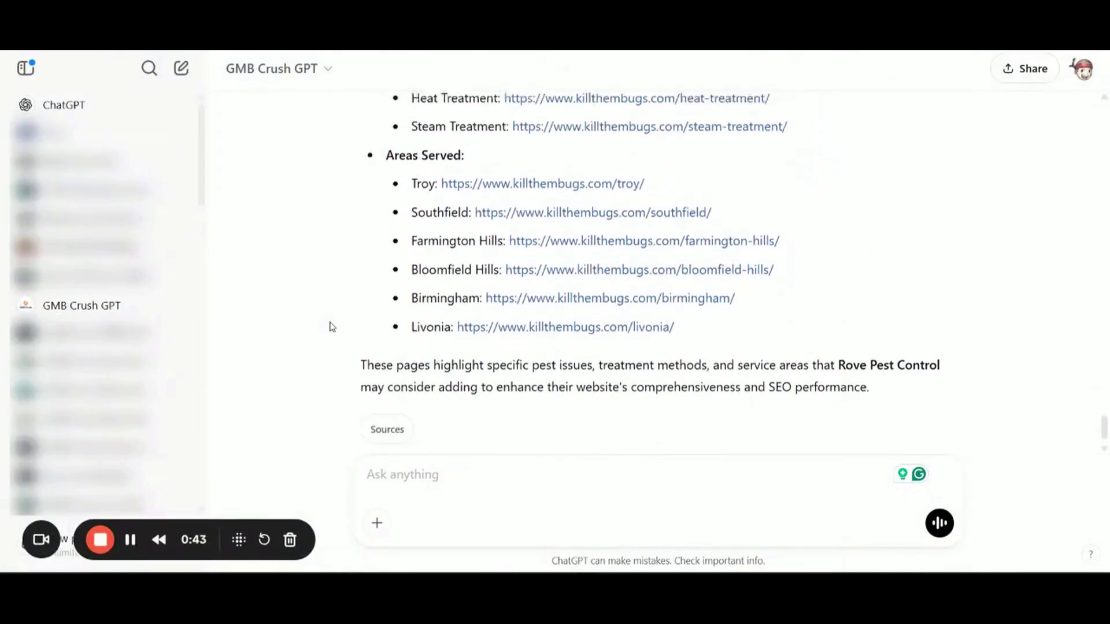
scroll(332, 327, "up", 1)
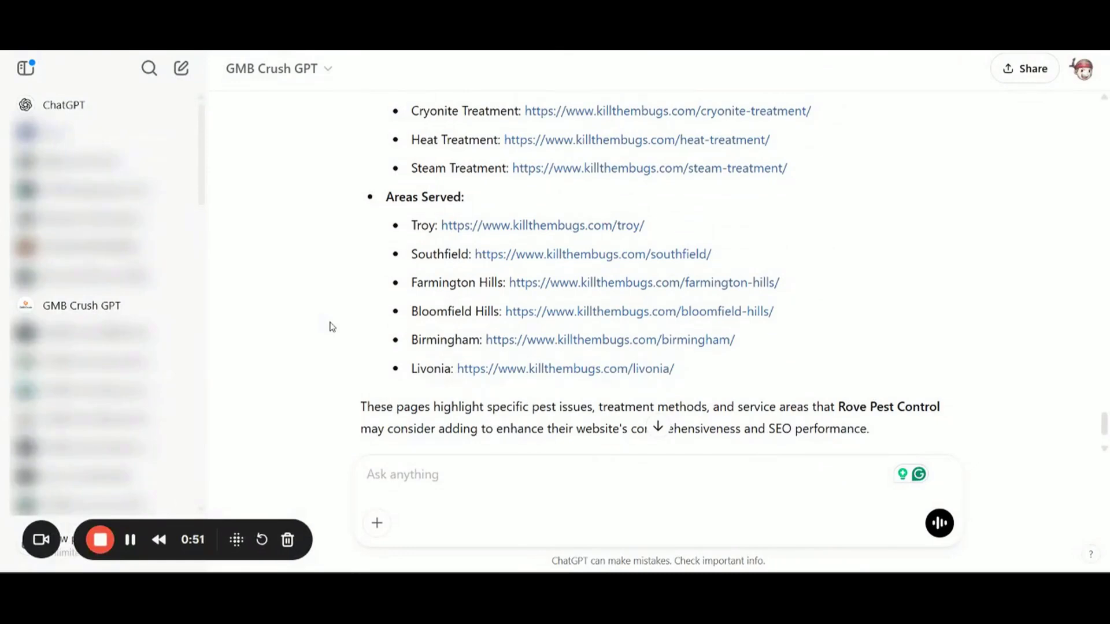
scroll(331, 327, "up", 2)
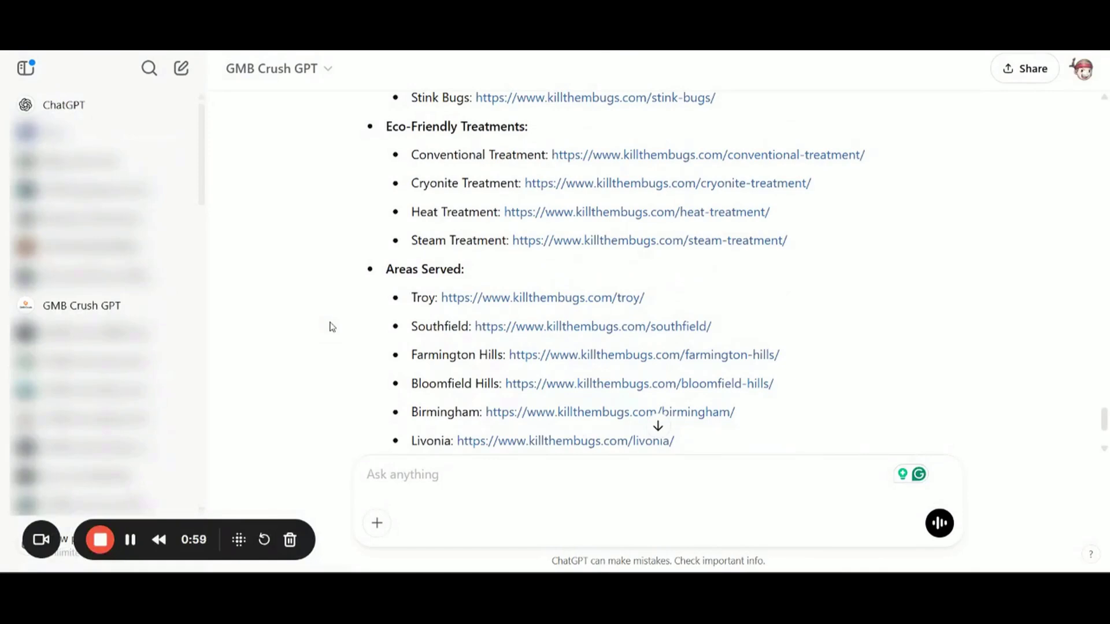
scroll(331, 327, "up", 2)
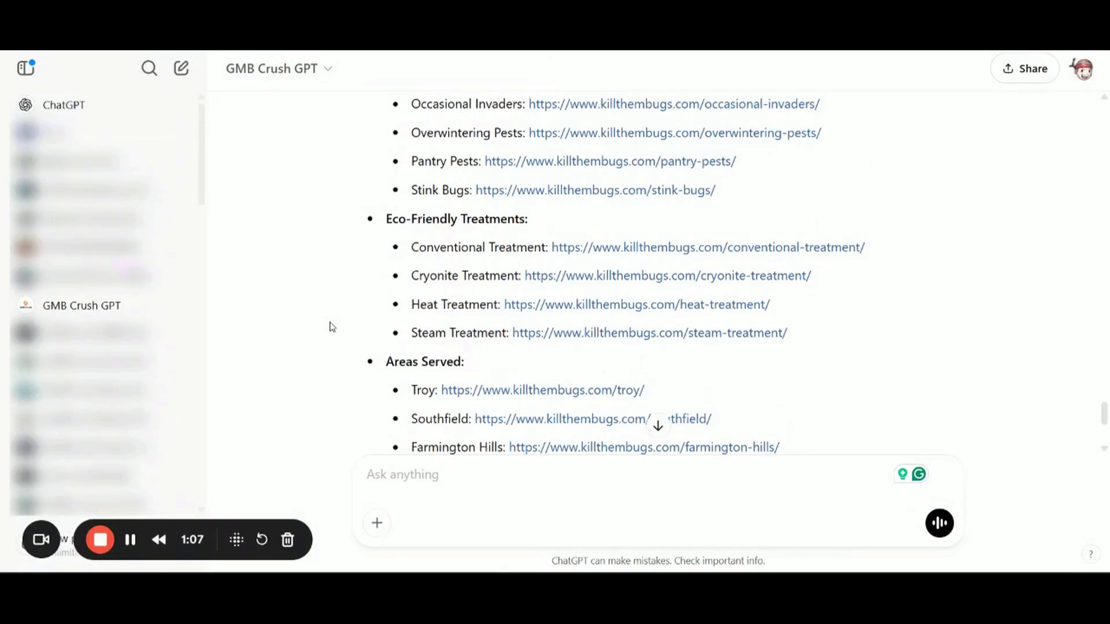
scroll(332, 327, "up", 1)
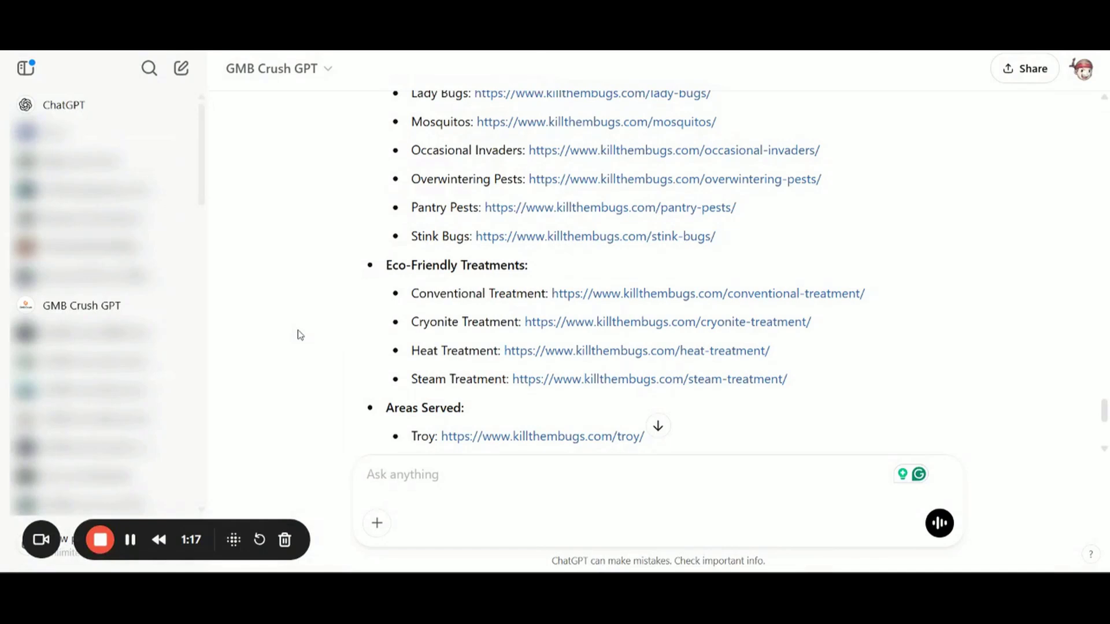
scroll(300, 335, "up", 1)
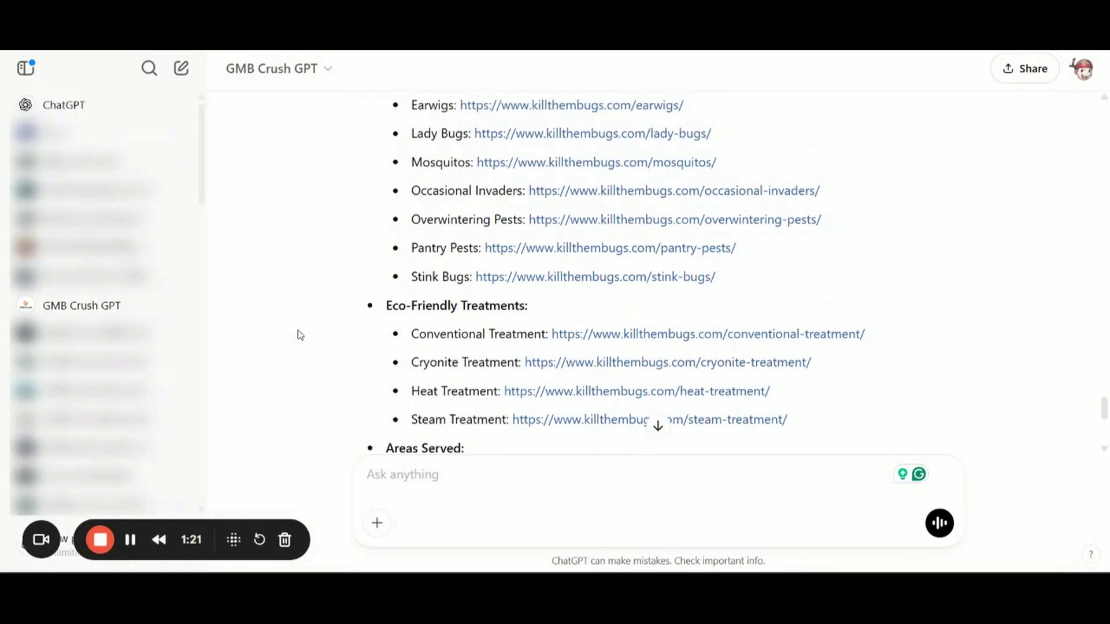
scroll(300, 335, "up", 2)
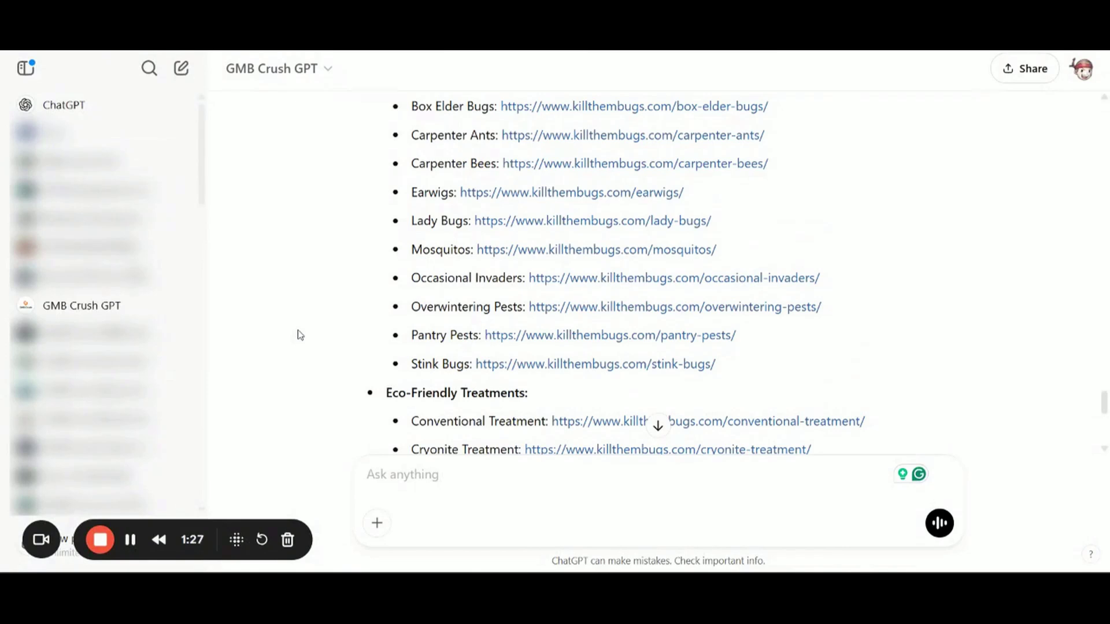
scroll(300, 335, "up", 3)
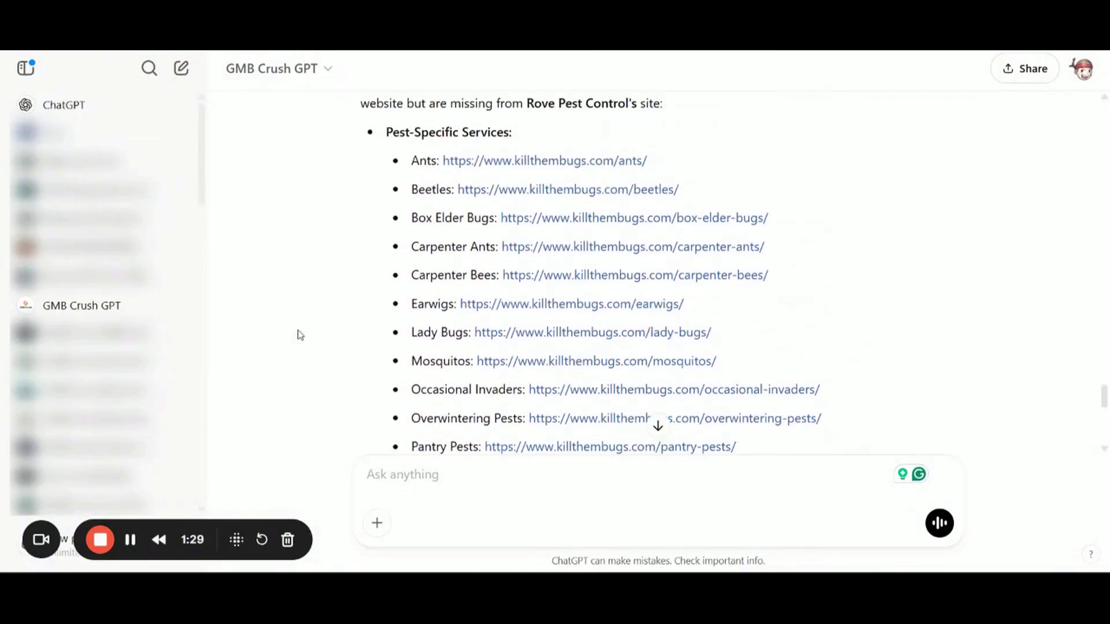
scroll(300, 335, "down", 1)
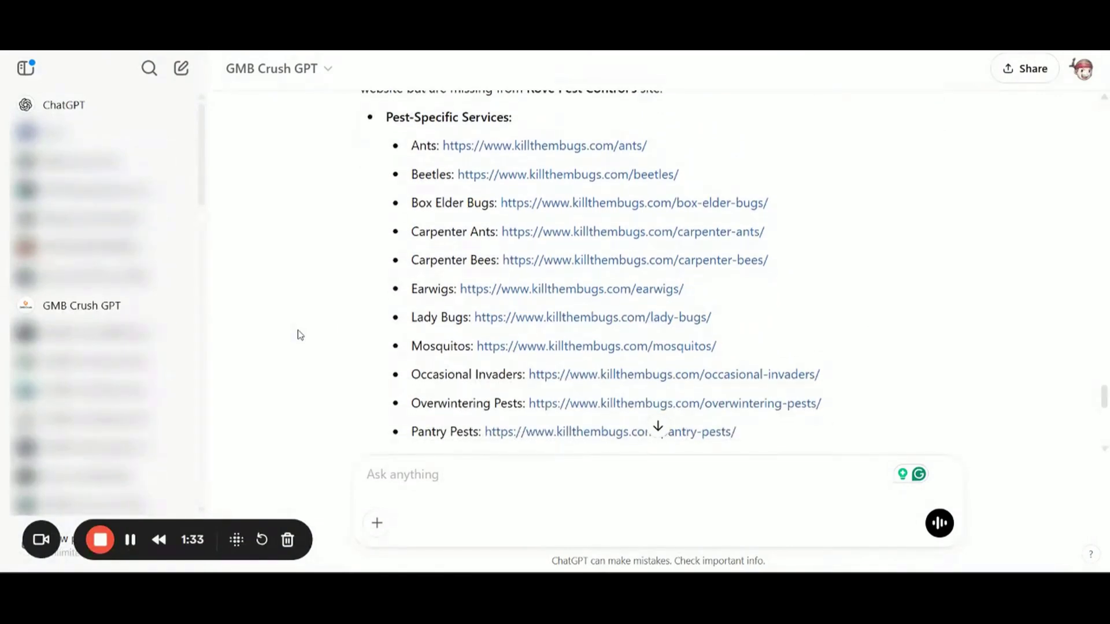
scroll(300, 335, "up", 1)
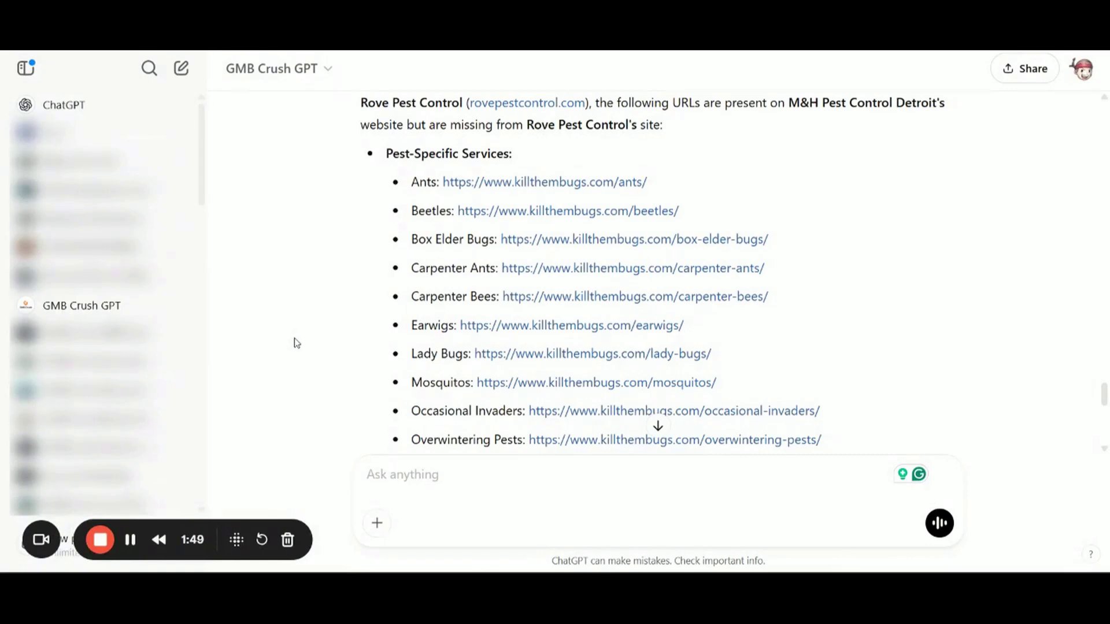
scroll(296, 343, "down", 1)
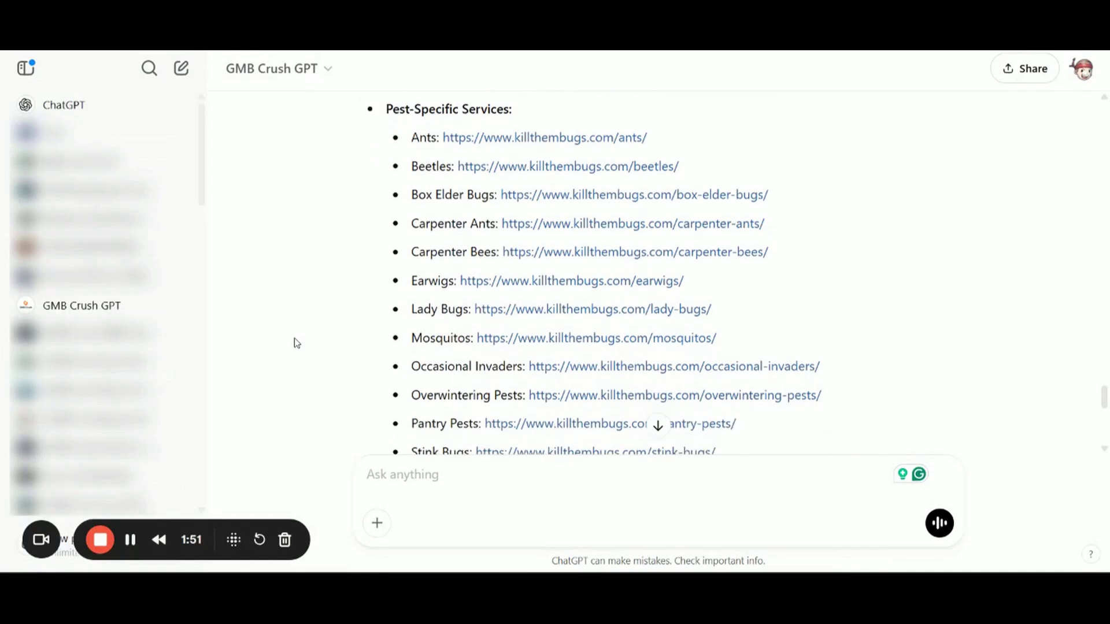
scroll(296, 343, "down", 6)
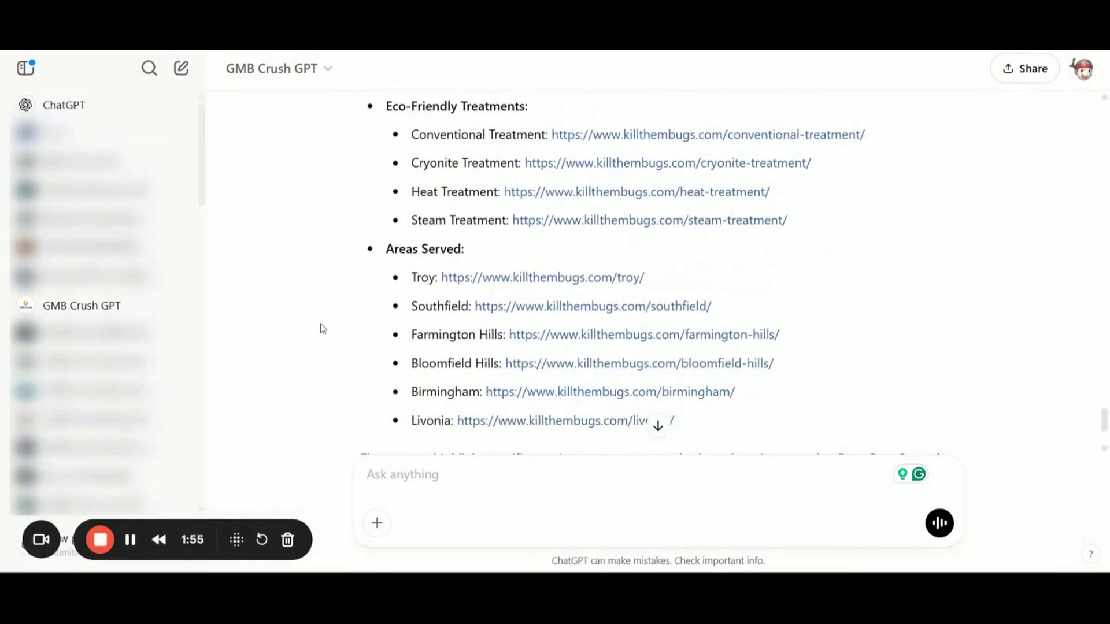
scroll(322, 328, "down", 1)
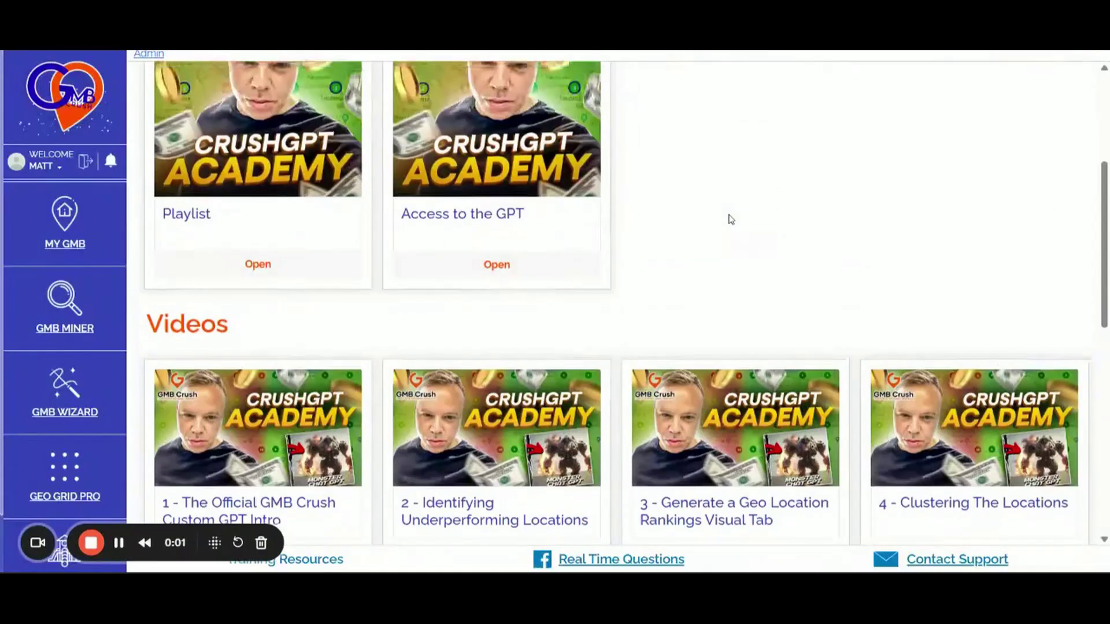
Step: Scroll through the CrushGPT Academy Playlist and its twelve numbered video lessons, then back up
scroll(728, 218, "up", 3)
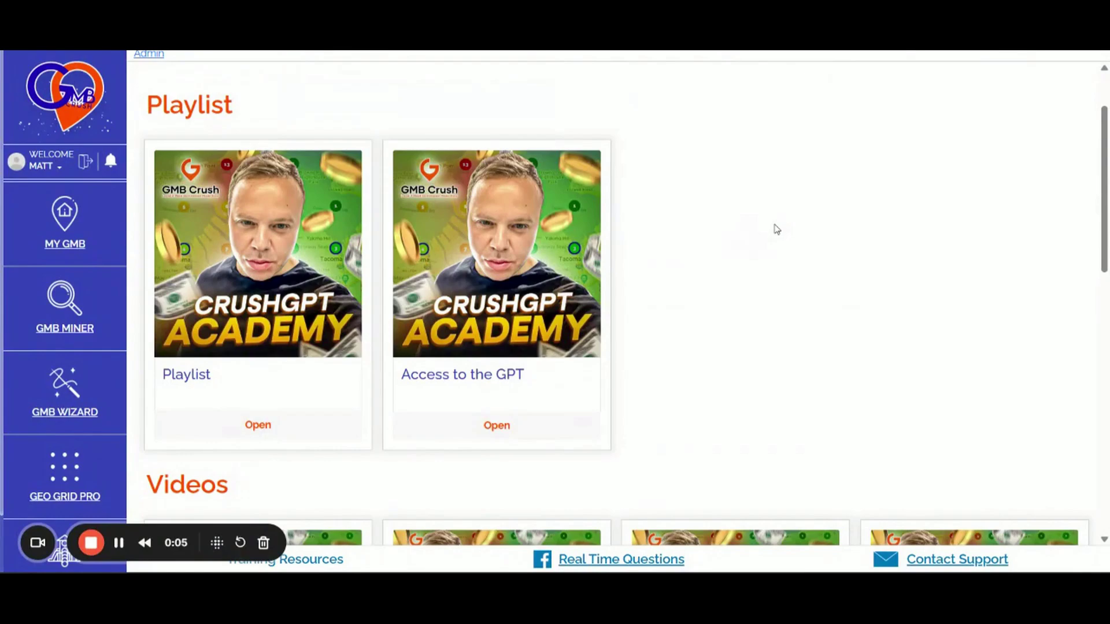
scroll(776, 230, "down", 7)
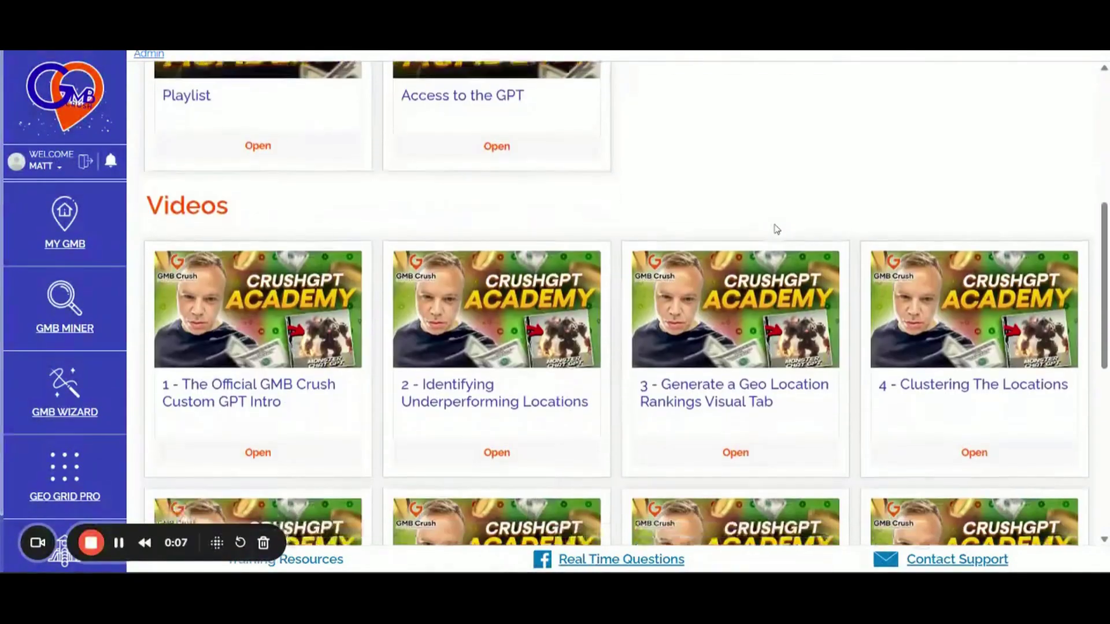
scroll(777, 230, "down", 5)
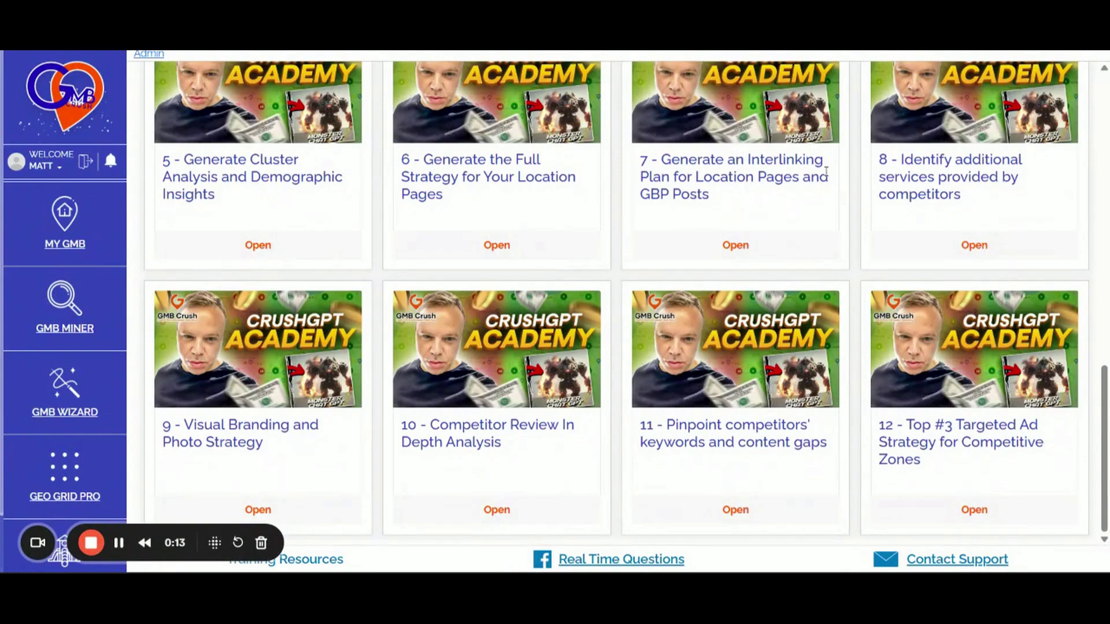
scroll(826, 171, "up", 5)
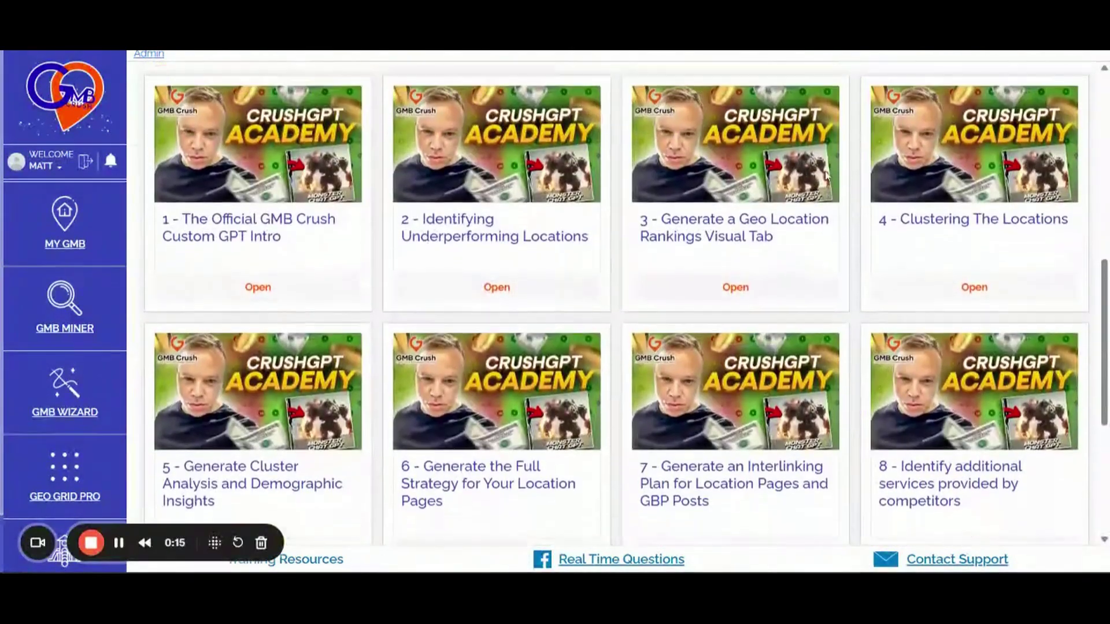
scroll(826, 175, "up", 3)
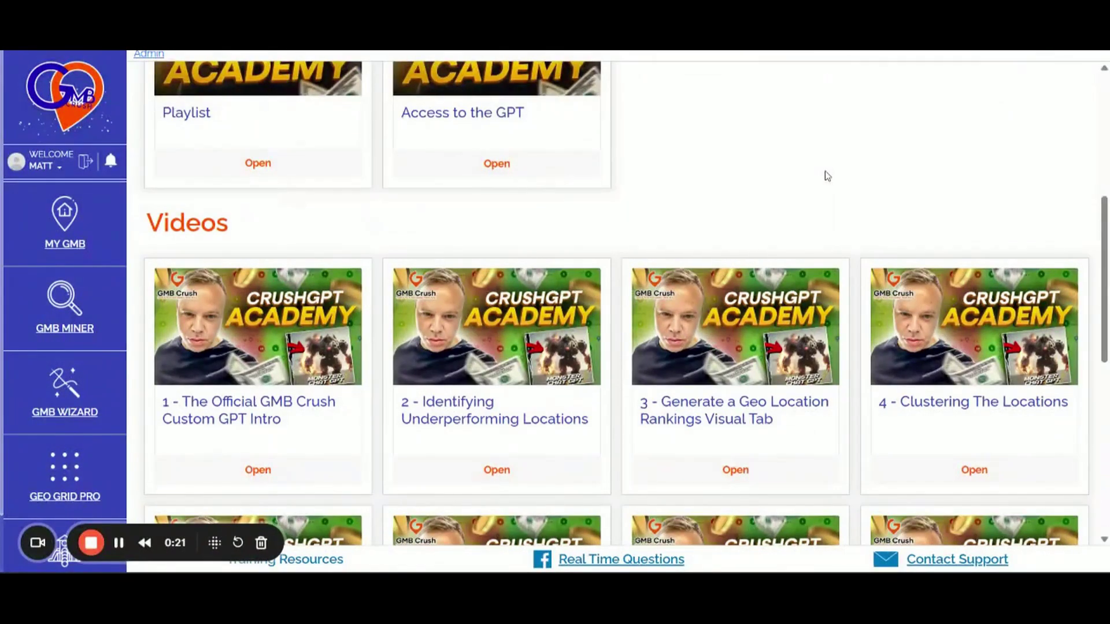
scroll(827, 175, "up", 3)
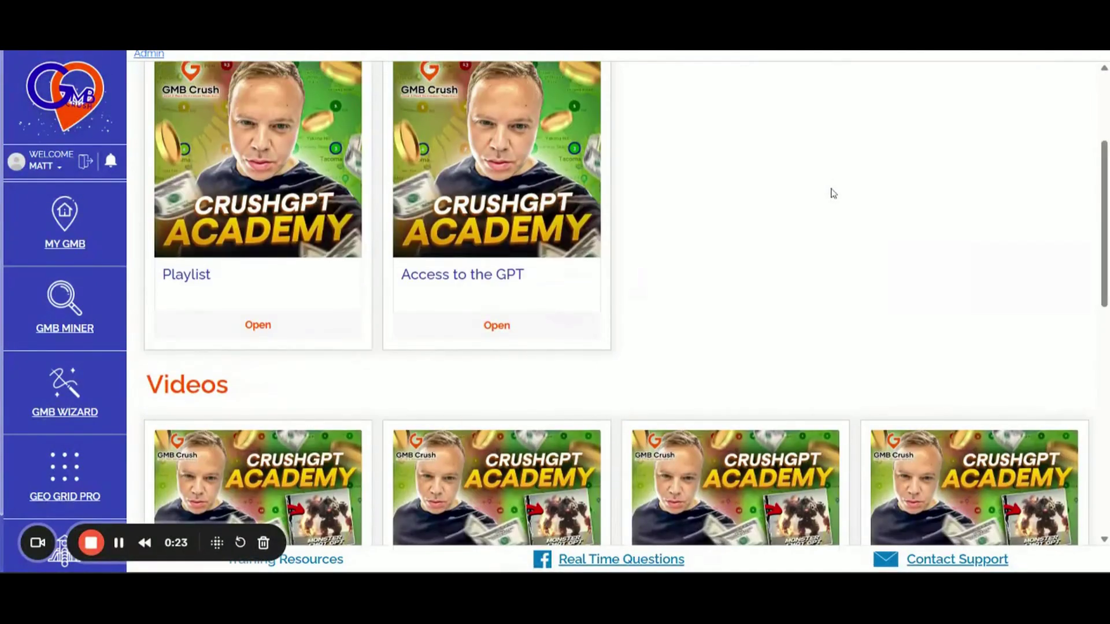
scroll(833, 193, "up", 3)
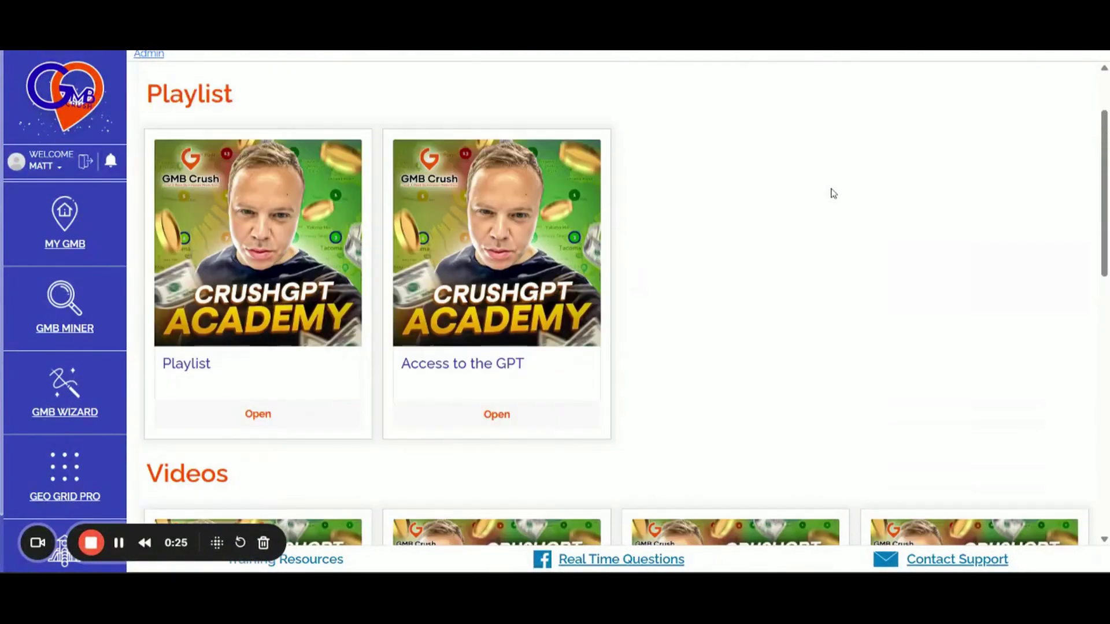